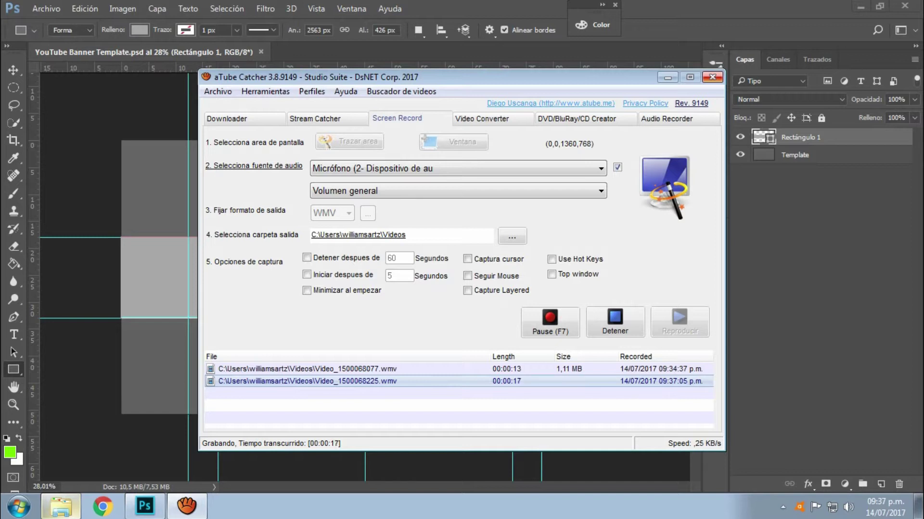
Minimise the aTube Catcher recorder to bring the Photoshop banner template back into view.
click(667, 77)
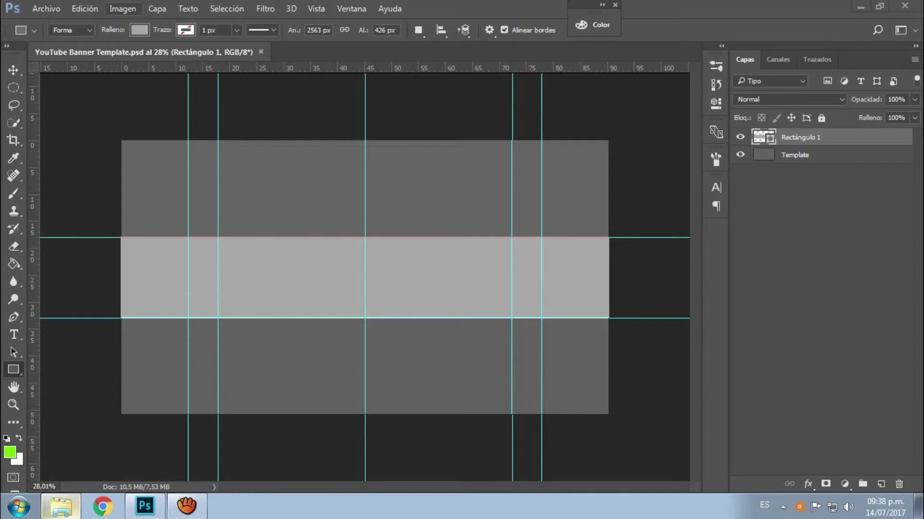
click(122, 8)
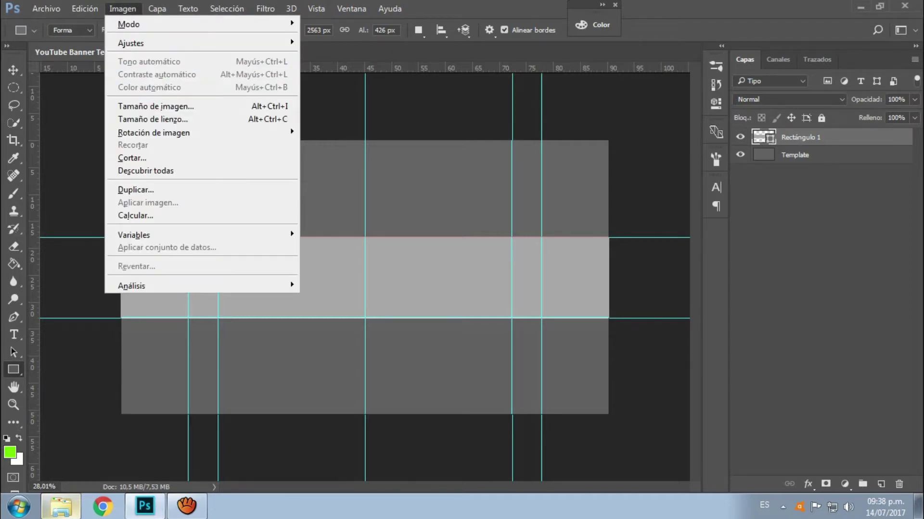
click(155, 106)
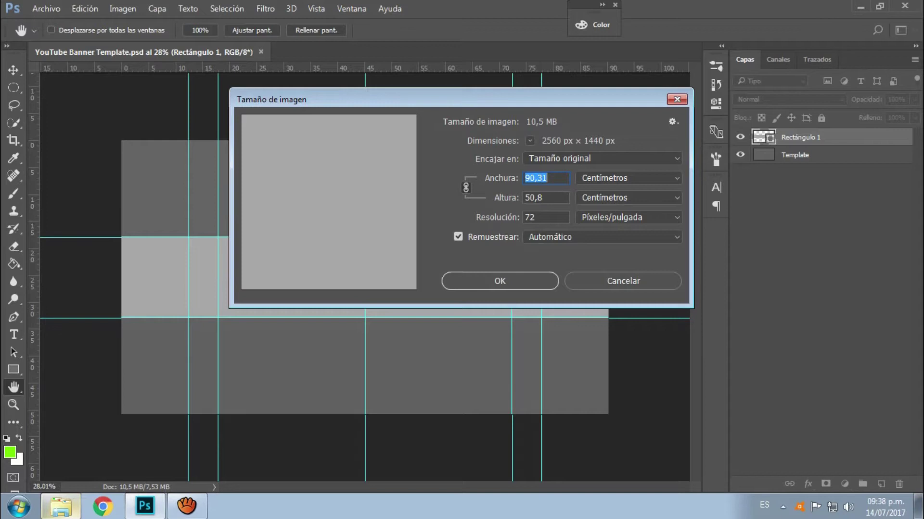
key(Escape)
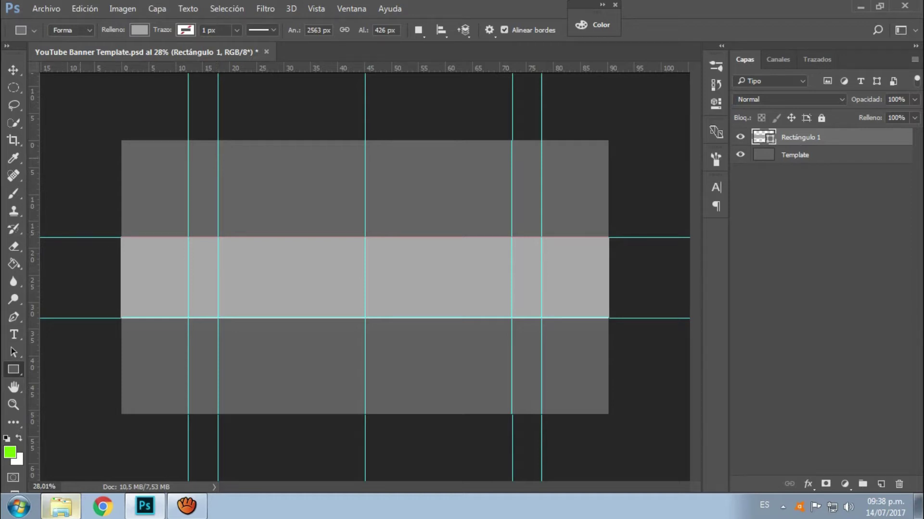
key(m)
drag(218, 226, 511, 340)
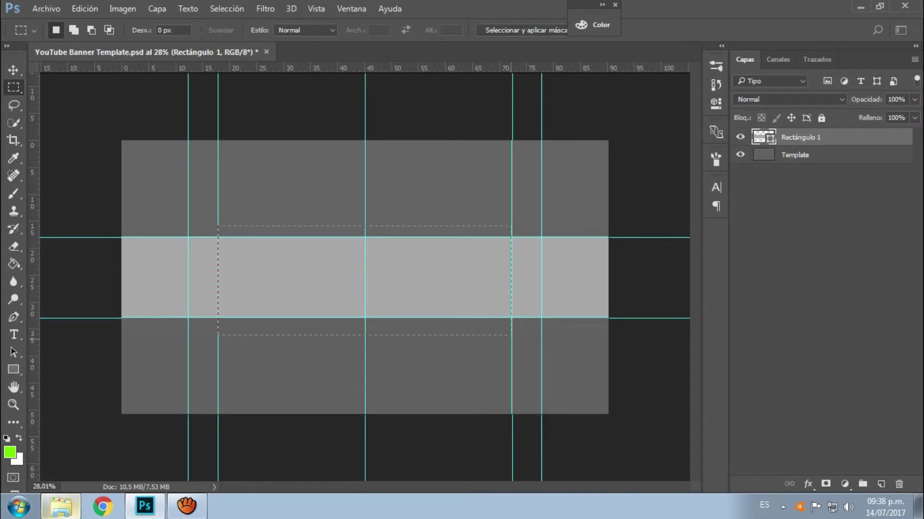
drag(511, 340, 510, 334)
key(ctrl+d)
drag(278, 236, 542, 352)
drag(124, 186, 607, 355)
key(ctrl+d)
mouse_move(217, 225)
mouse_down()
mouse_move(447, 323)
mouse_move(511, 333)
mouse_up()
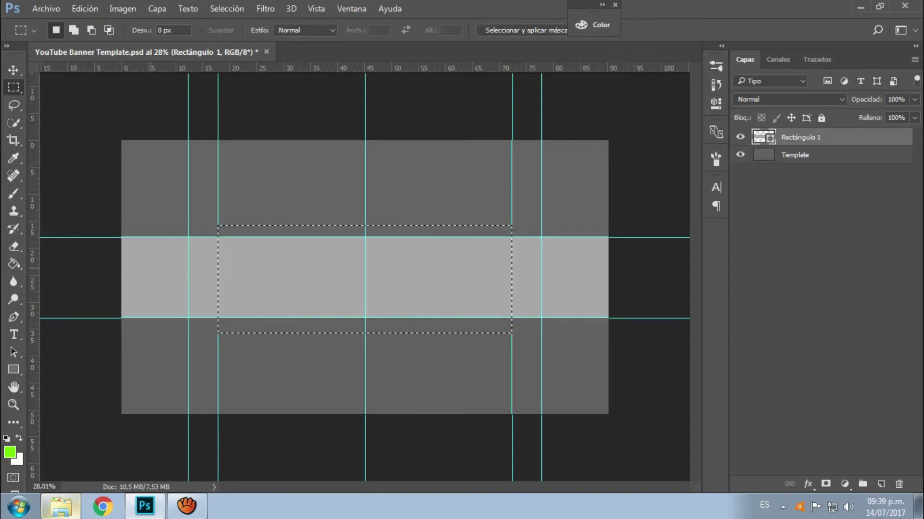
drag(203, 220, 535, 350)
key(ctrl+d)
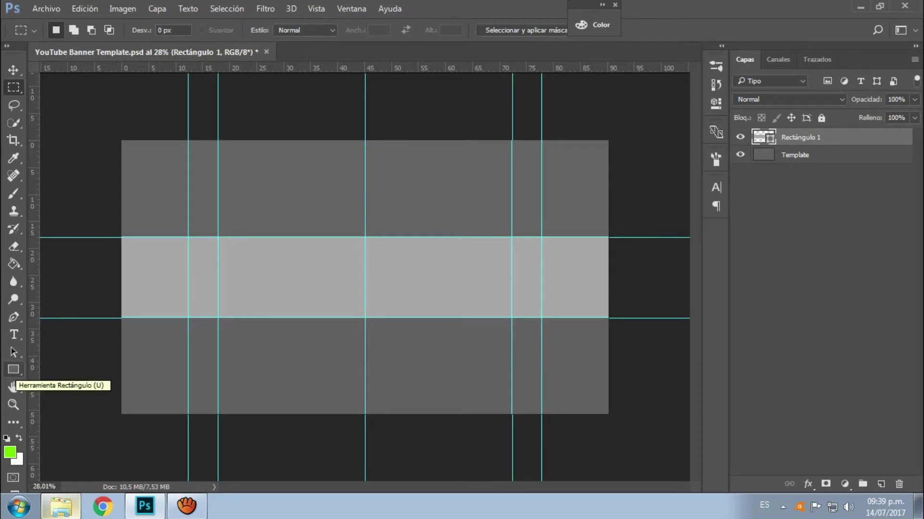
Draw a thin 16 × 720 px vertical rectangle, Rectángulo 2, across the centre band.
click(13, 369)
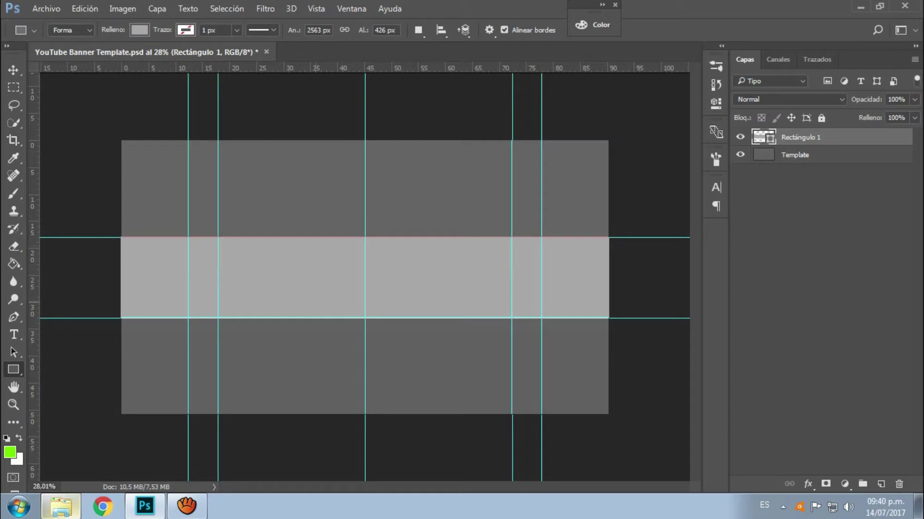
scroll(290, 287, up, 2)
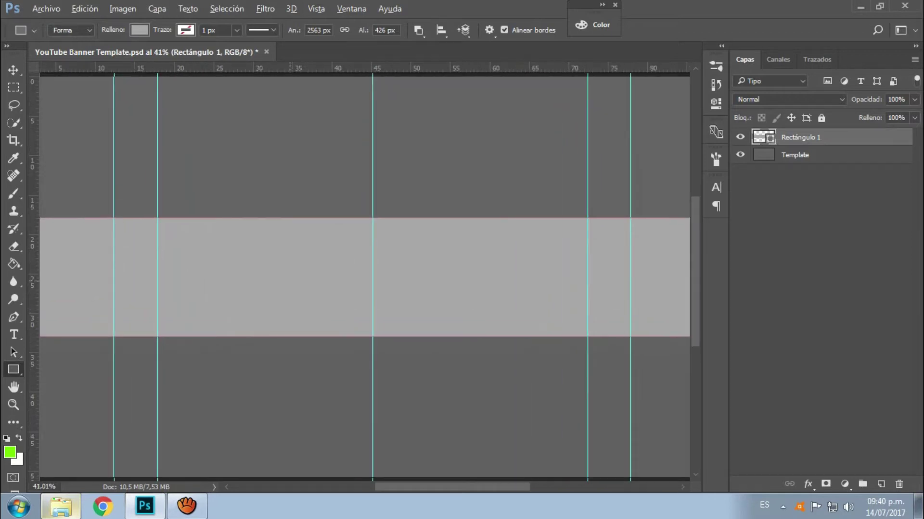
mouse_move(265, 153)
mouse_down()
mouse_move(280, 186)
mouse_move(270, 353)
mouse_up()
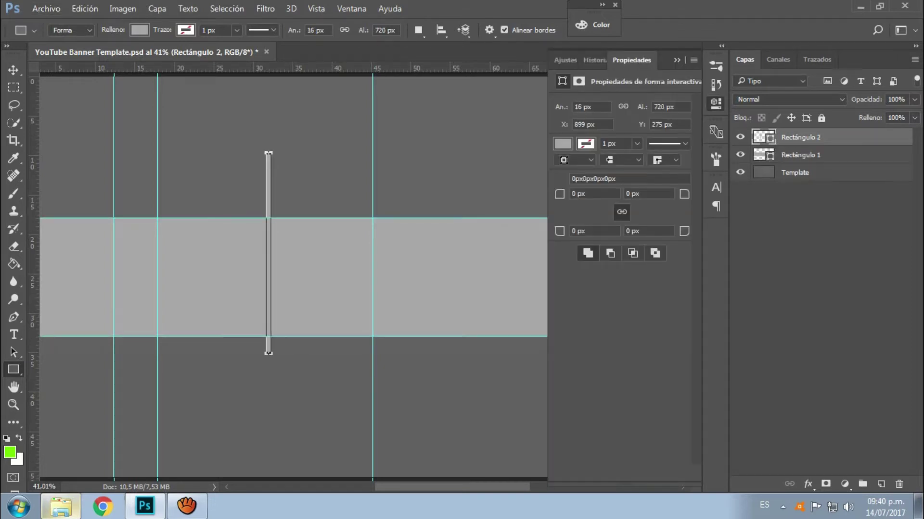
Fill the thin bar with white (ffffff).
double_click(763, 137)
text(ffffff)
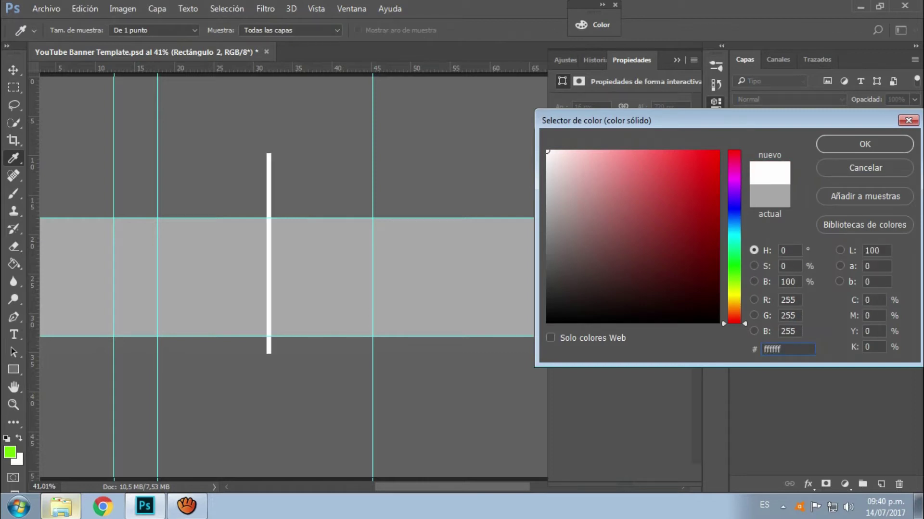
key(Return)
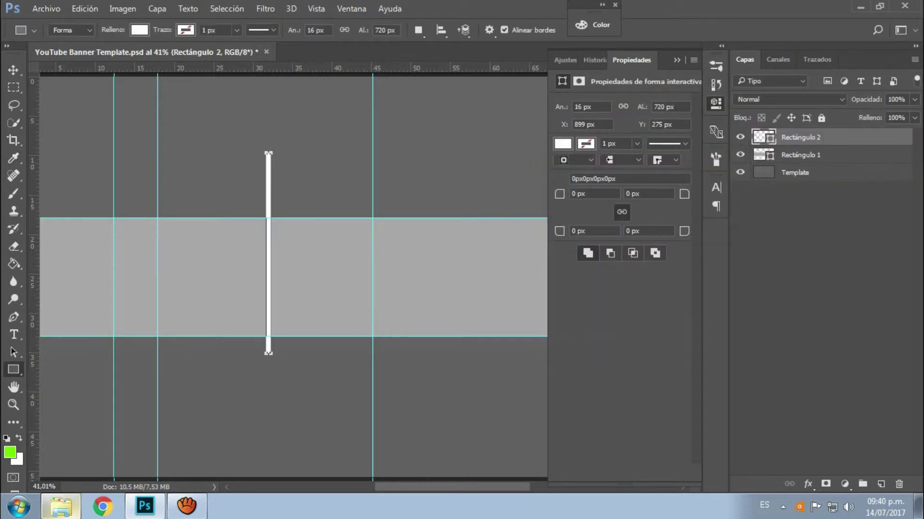
Move the white bar right and rotate it about 25° into a diagonal stripe.
key(ctrl+alt+t)
drag(266, 188, 335, 219)
drag(338, 284, 358, 277)
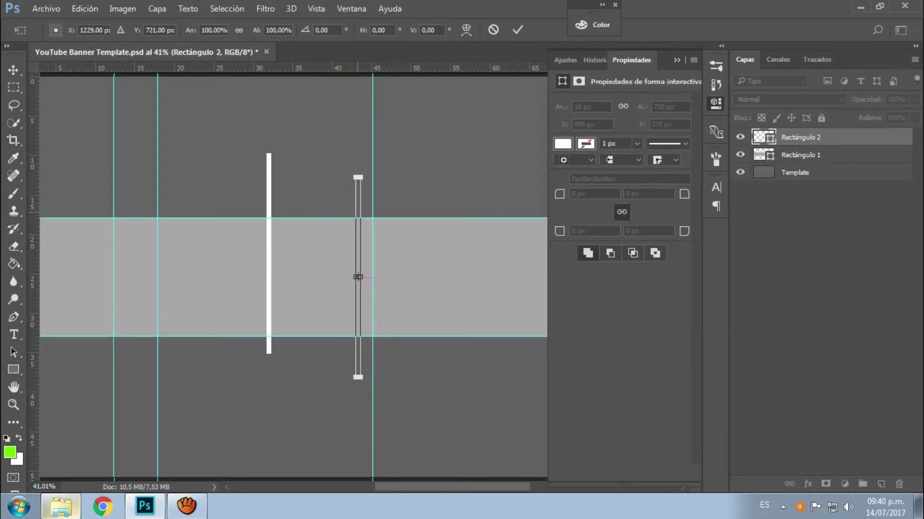
drag(359, 385, 377, 383)
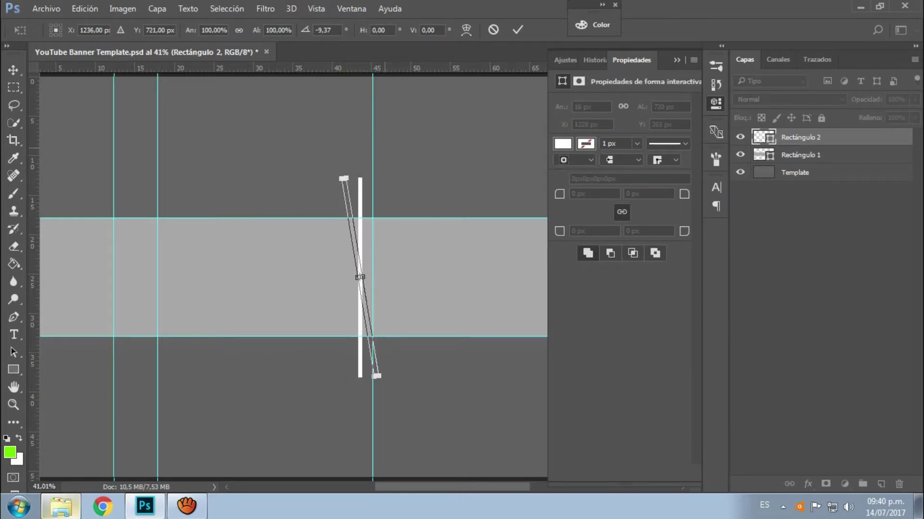
drag(377, 376, 293, 368)
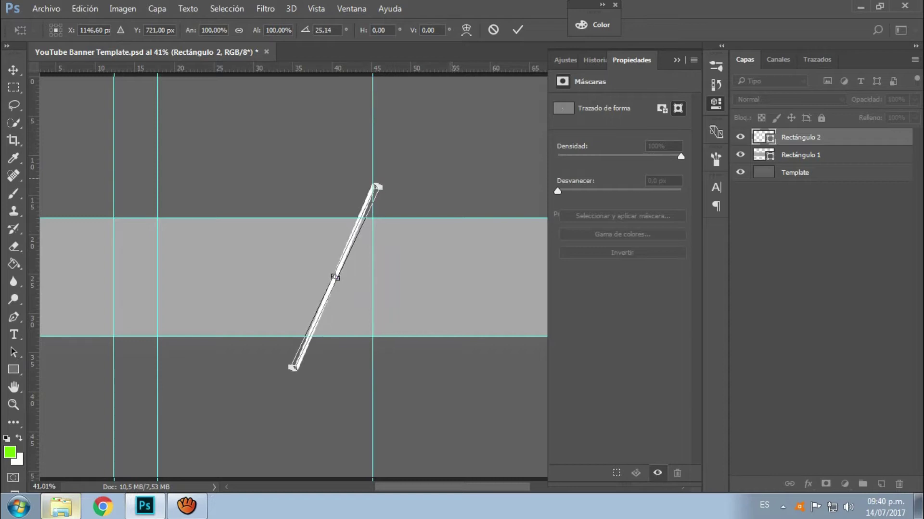
Commit the stripe, then mirror a copy horizontally and shift it right to form an A.
key(Return)
key(Return)
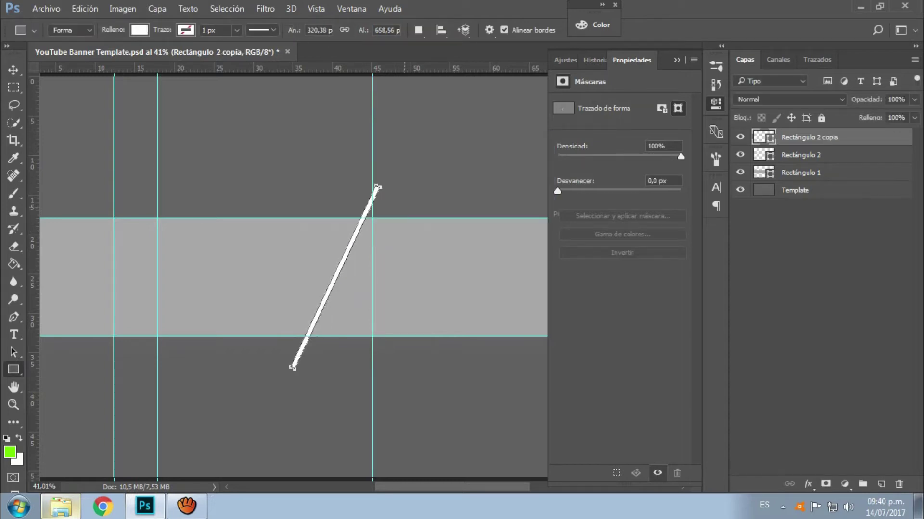
key(ctrl+t)
right_click(335, 237)
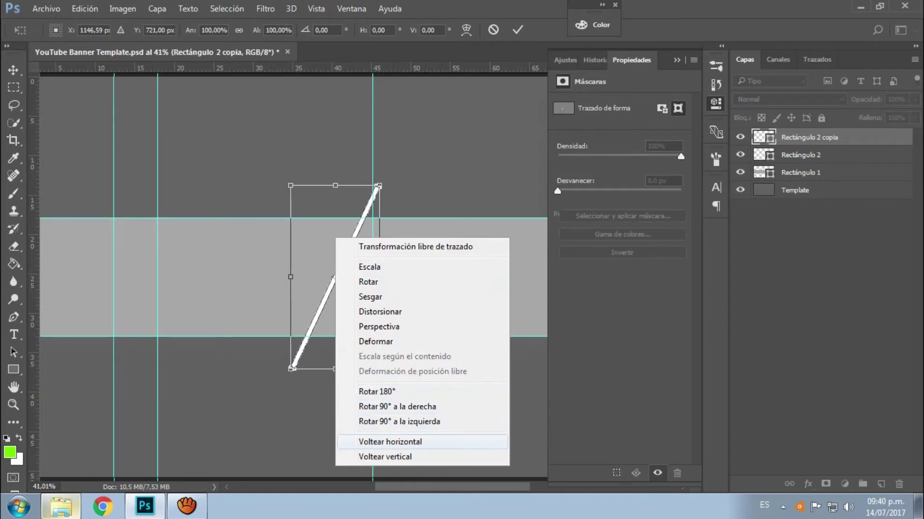
click(390, 442)
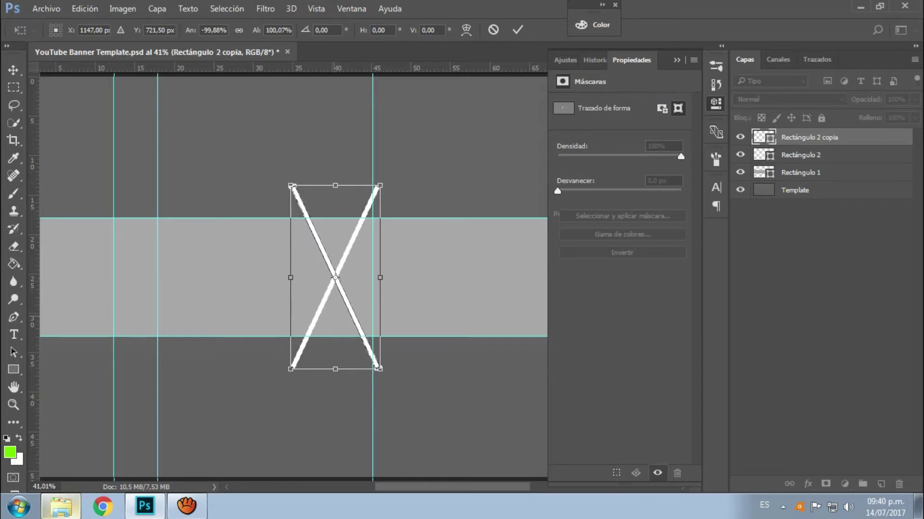
drag(336, 278, 425, 277)
key(Return)
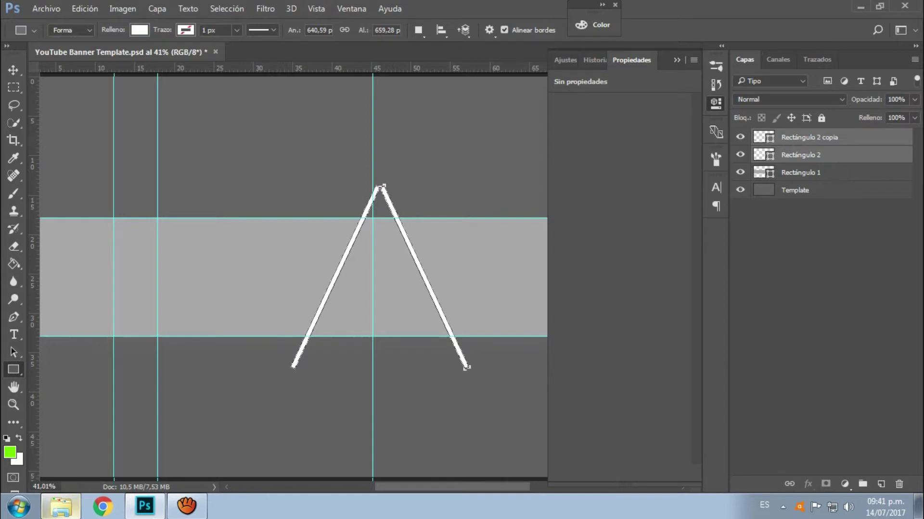
Clip both stripes to the Rectángulo 1 centre band and select the two stripe layers.
key(ctrl+alt+g)
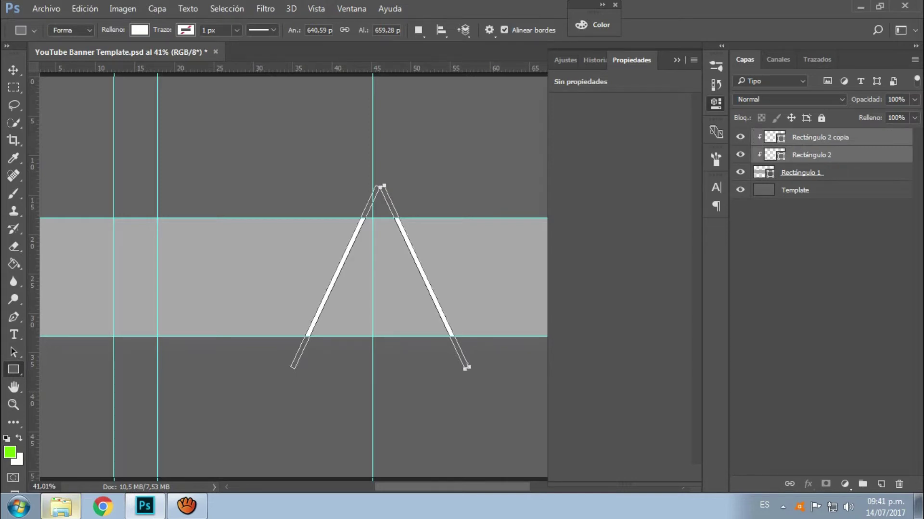
key(alt+bracketleft)
key(alt+bracketright)
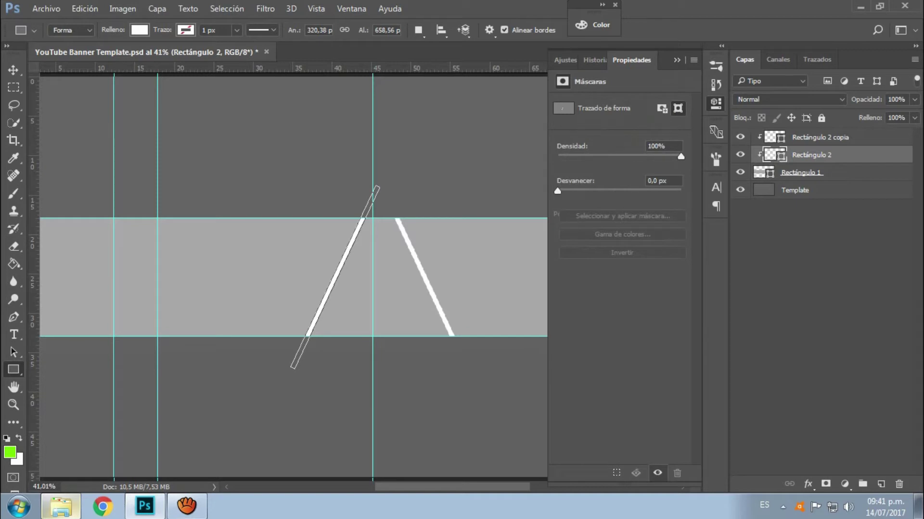
key(alt+bracketleft)
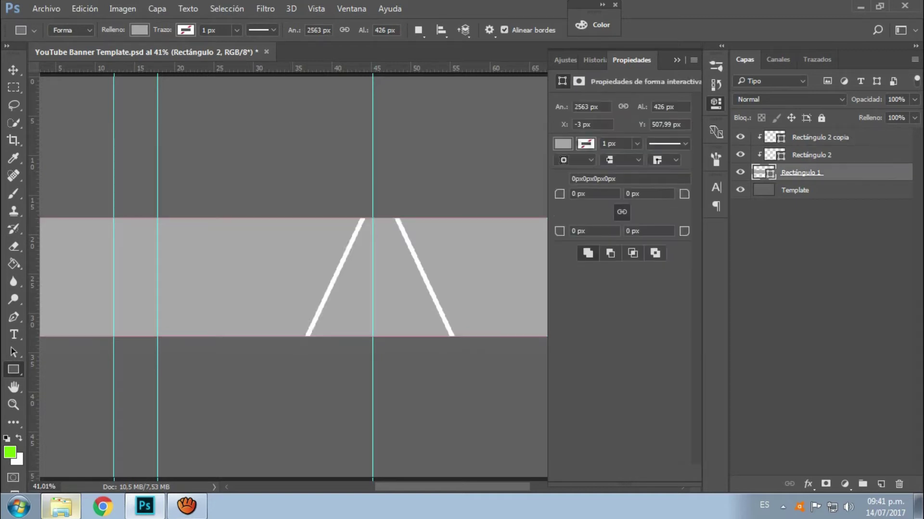
key(ctrl+minus)
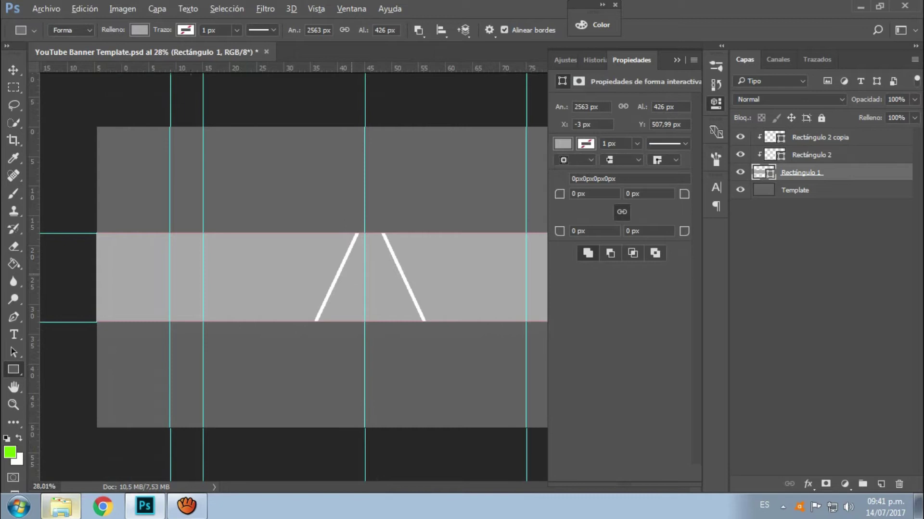
key(alt+bracketright)
key(alt+shift+bracketright)
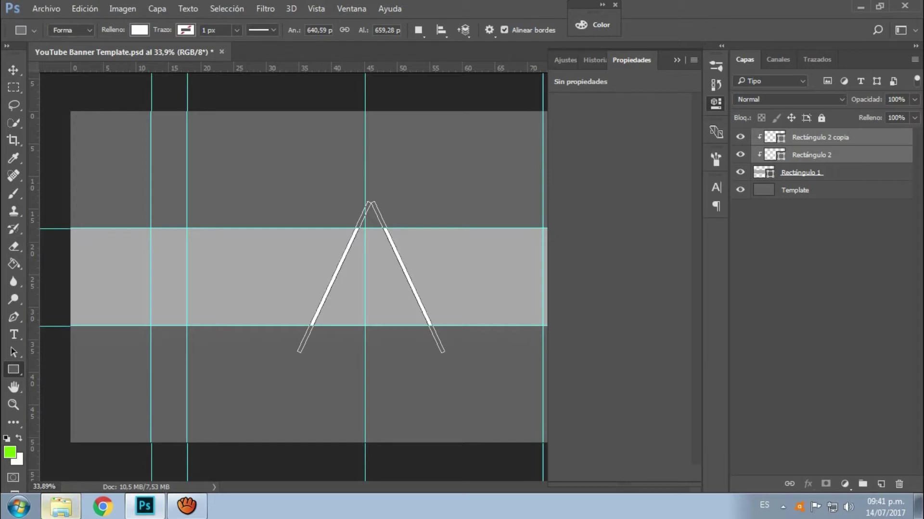
Drag the WA logo image from the E: drive onto the banner.
click(20, 506)
click(200, 324)
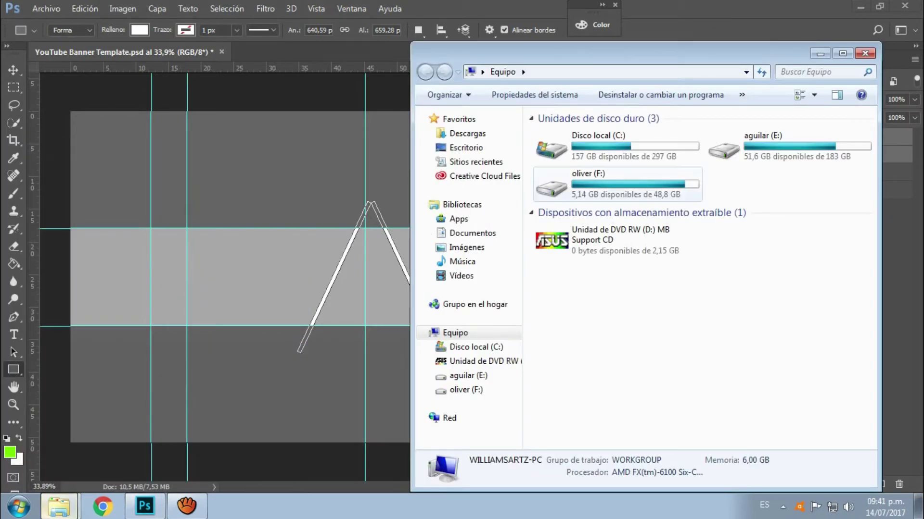
click(779, 147)
mouse_move(433, 463)
mouse_down()
mouse_move(385, 290)
mouse_move(422, 322)
mouse_up()
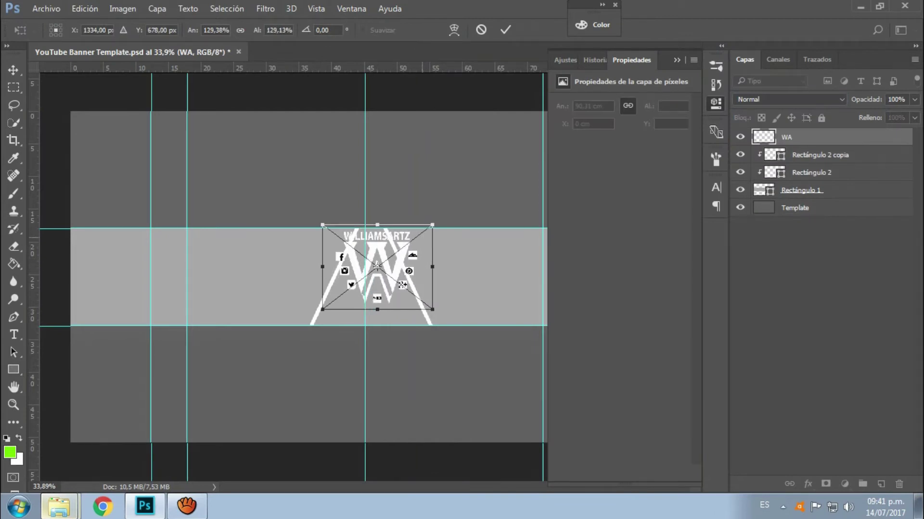
Enlarge the WA logo to about 134% and commit it.
drag(365, 283, 371, 289)
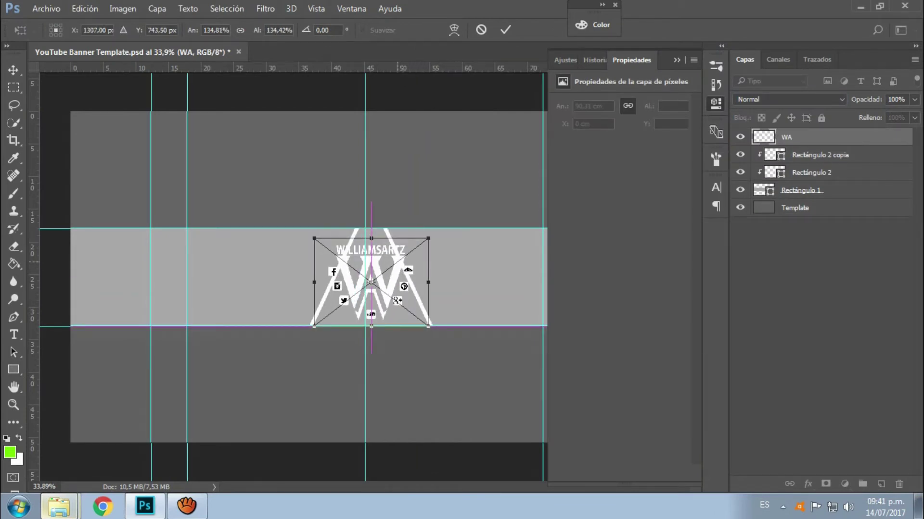
key(Return)
key(u)
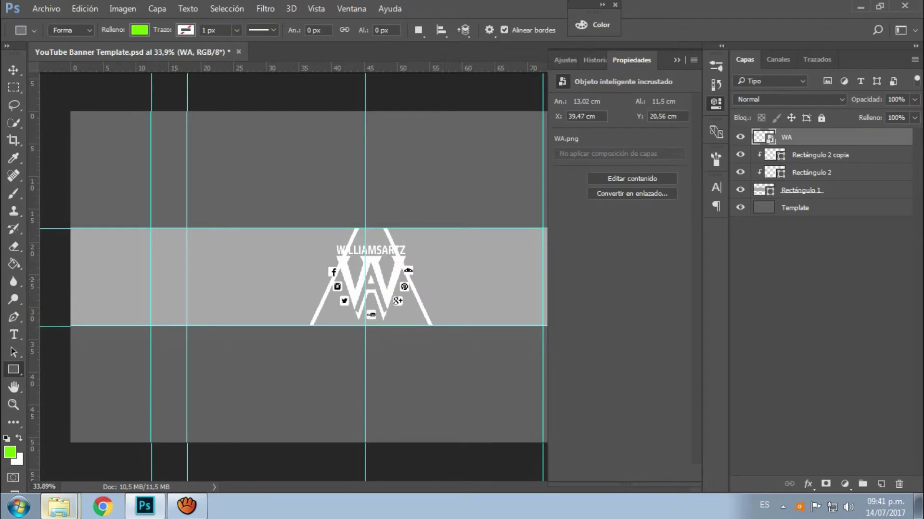
Flip both Rectángulo 2 stripe layers vertically (Voltear vertical) into a V around the logo.
key(alt+bracketleft)
key(shift+alt+bracketleft)
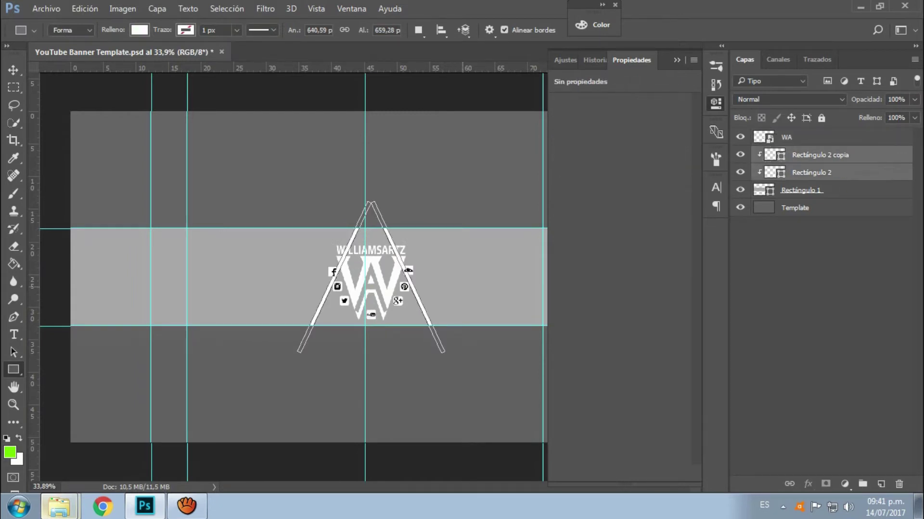
key(ctrl+t)
right_click(418, 304)
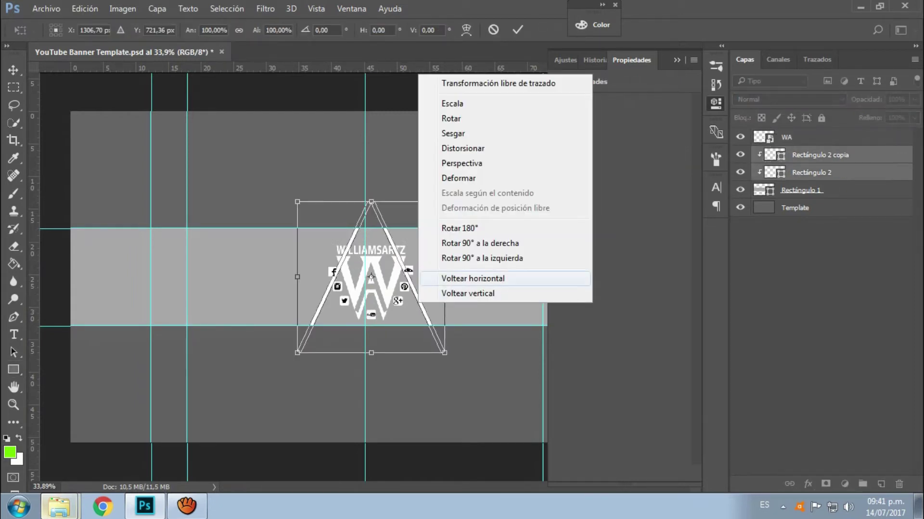
click(467, 293)
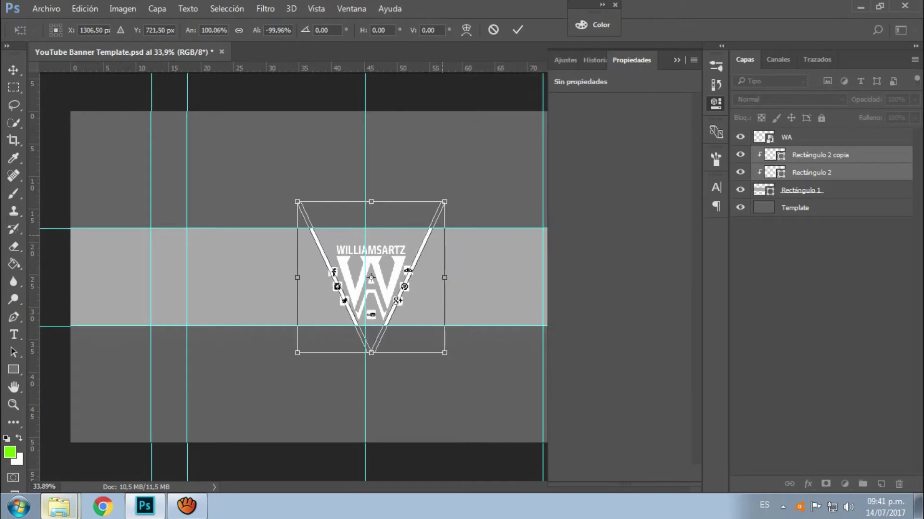
key(Return)
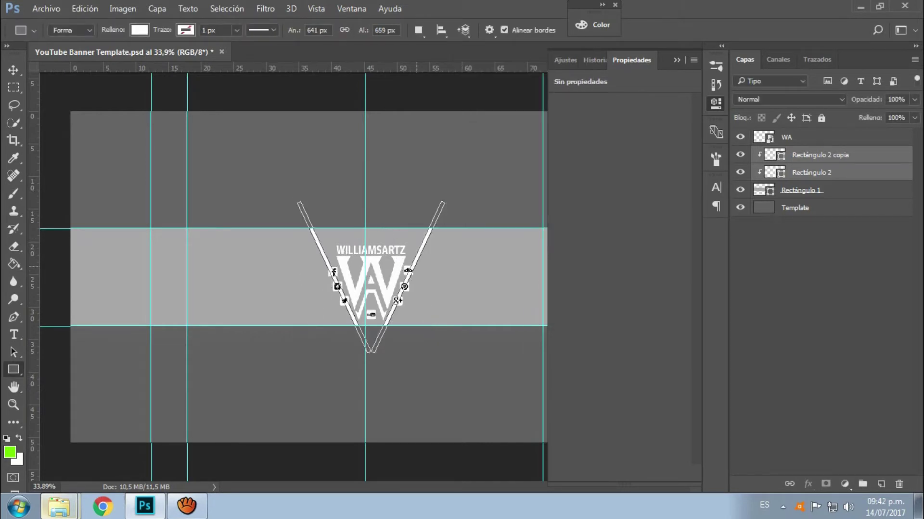
key(v)
alt+scroll(294, 272, up, 2)
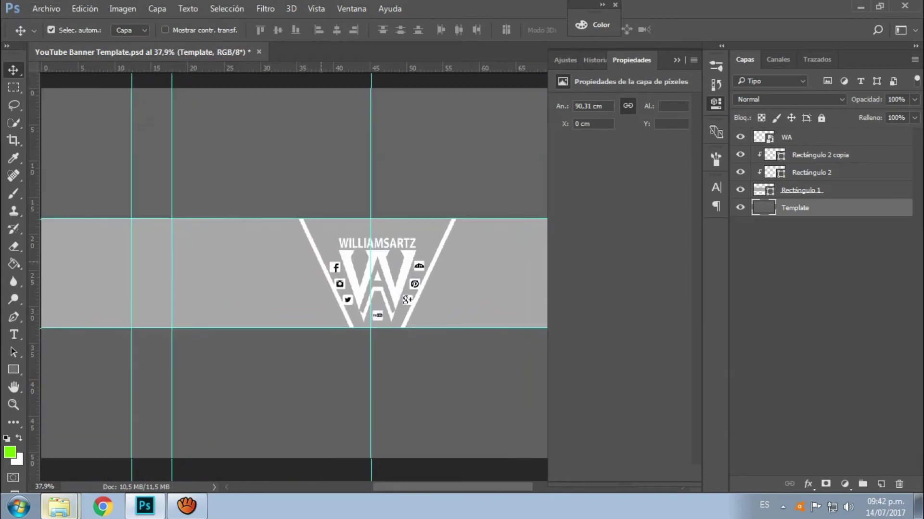
Duplicate the left stripe, mirror it horizontally, shift it left and clip it to the band.
click(321, 263)
drag(322, 264, 285, 263)
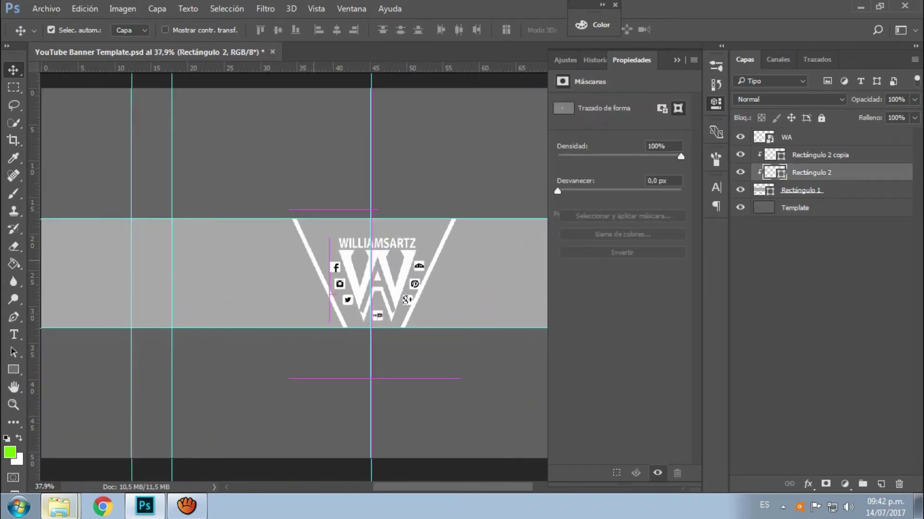
key(ctrl+z)
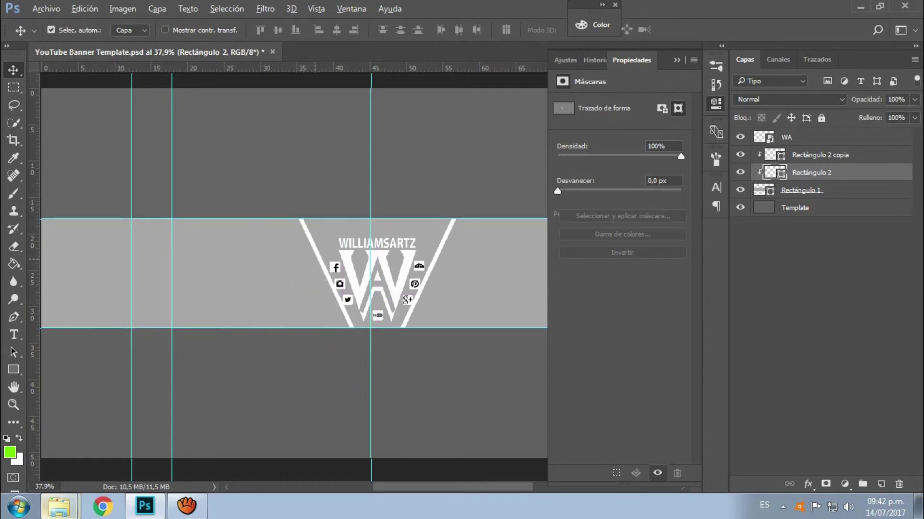
drag(327, 274, 328, 275)
key(ctrl+t)
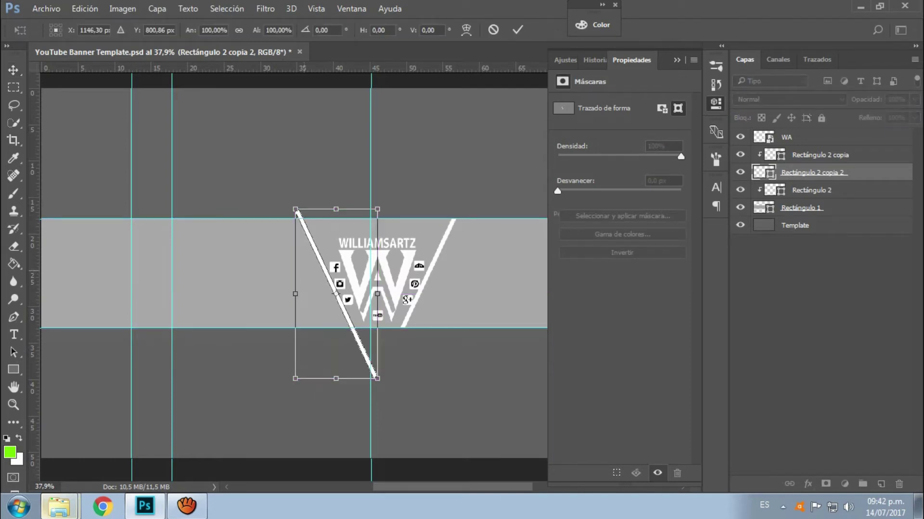
right_click(318, 273)
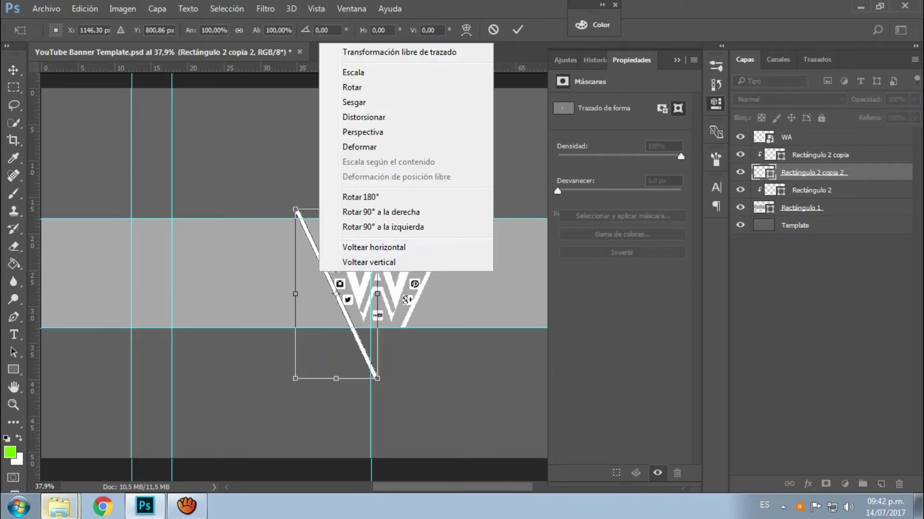
click(374, 248)
drag(337, 291, 254, 293)
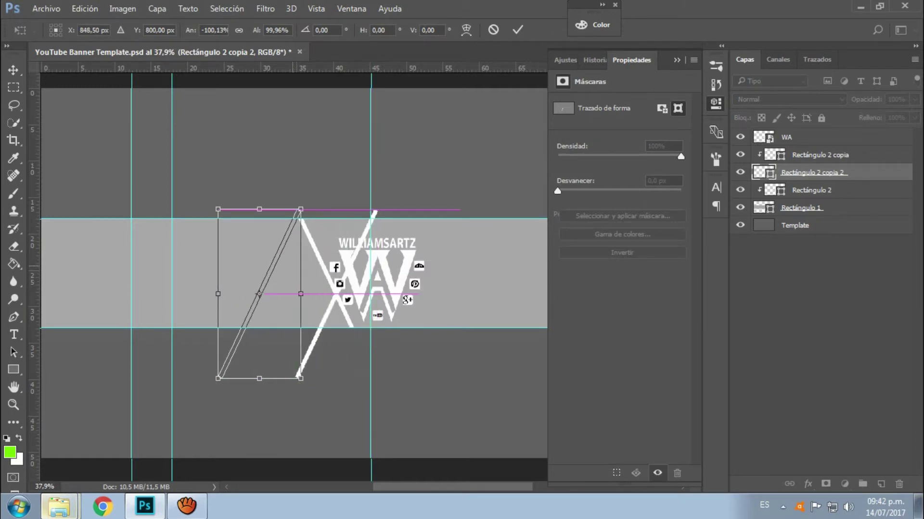
key(Return)
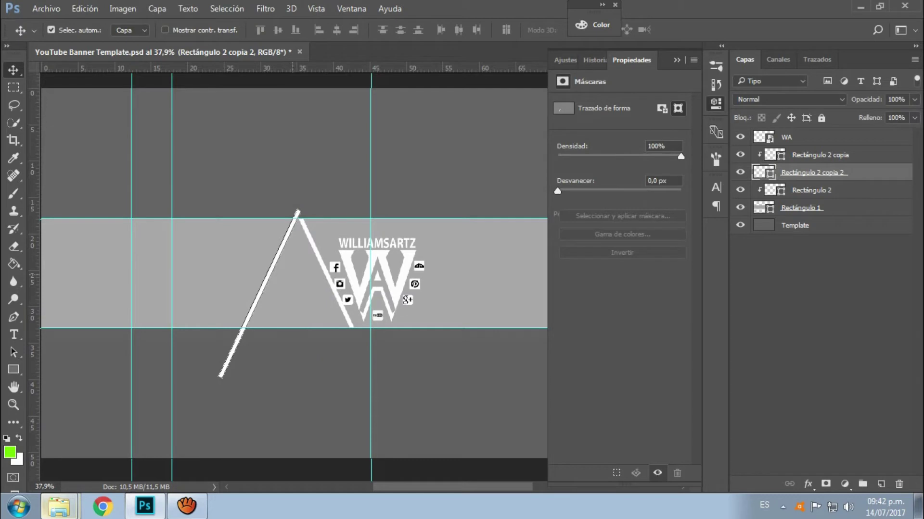
click(51, 30)
key(ctrl+alt+g)
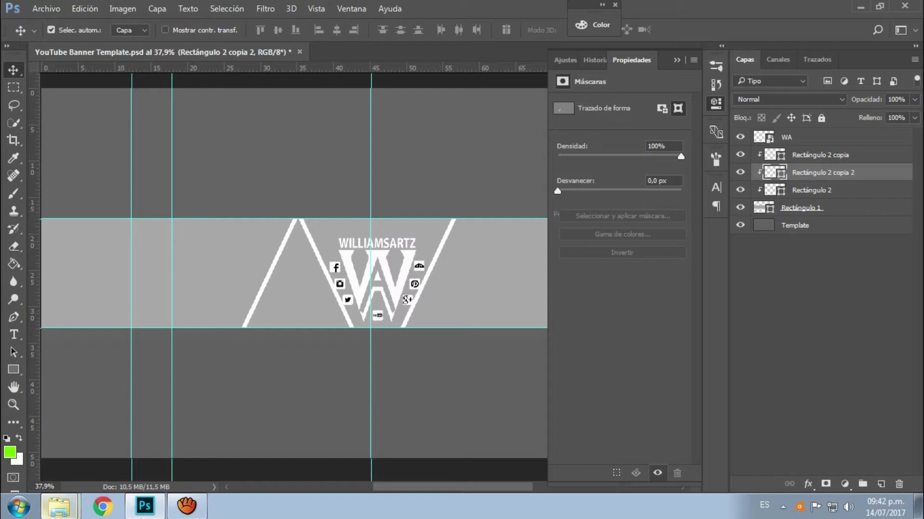
Duplicate the right stripe, mirror it horizontally, move it right and clip it to the band.
key(alt+bracketright)
drag(385, 290, 312, 285)
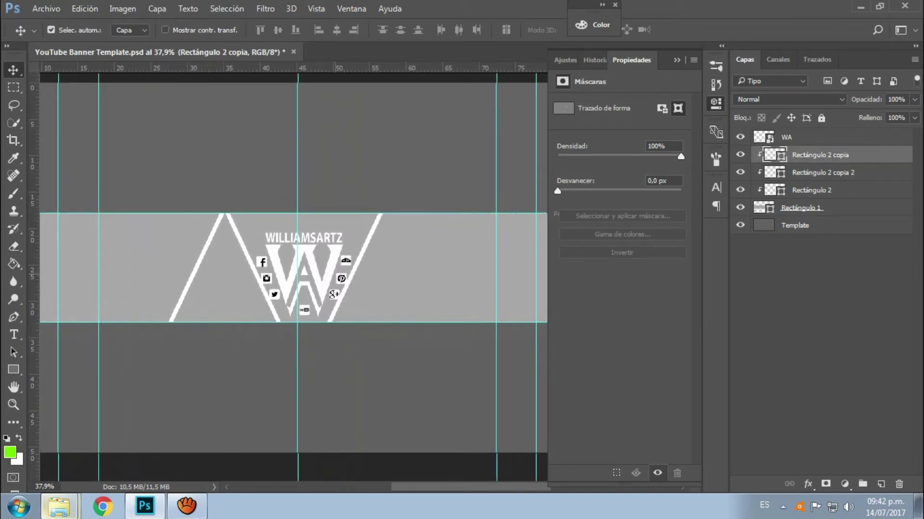
key(ctrl+j)
scroll(151, 202, up, 2)
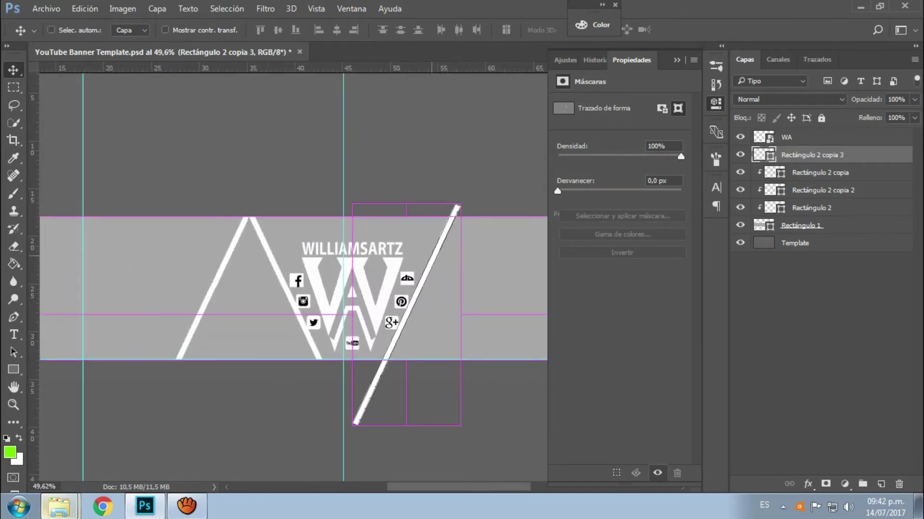
key(ctrl+t)
right_click(430, 485)
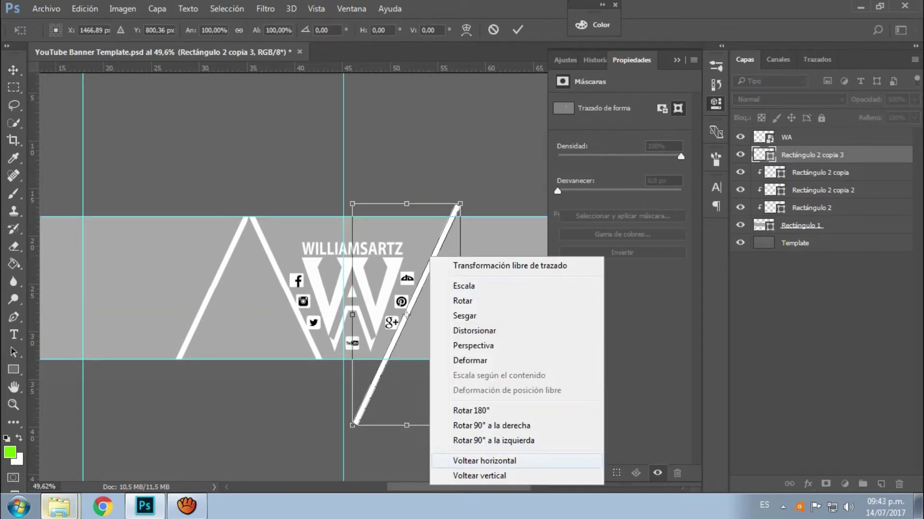
click(484, 460)
drag(406, 315, 504, 315)
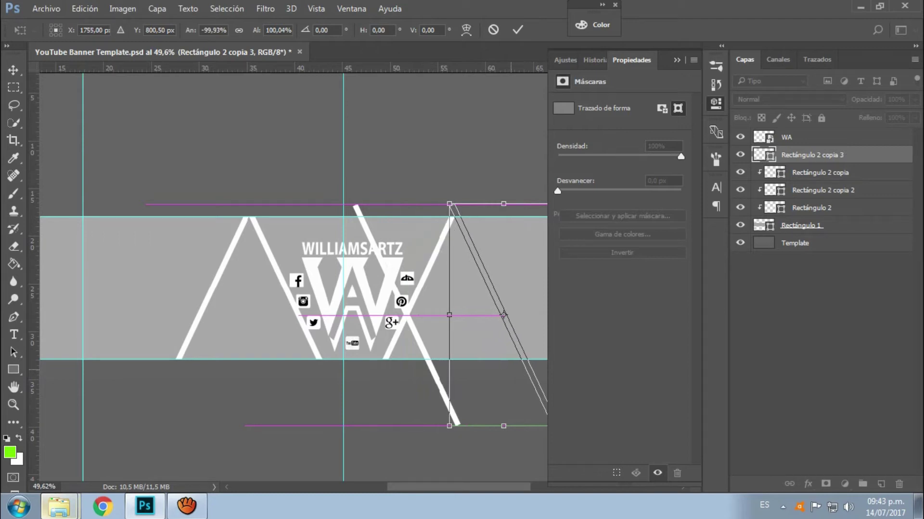
key(Return)
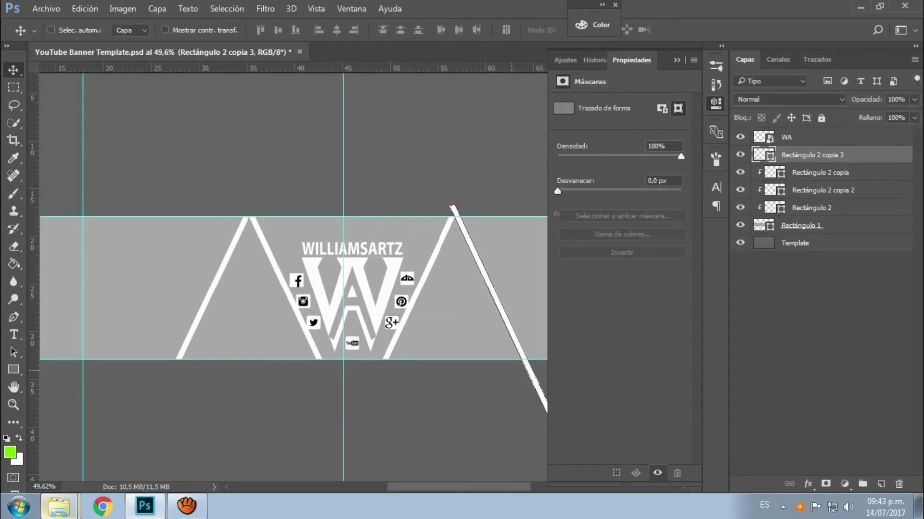
key(ctrl+alt+g)
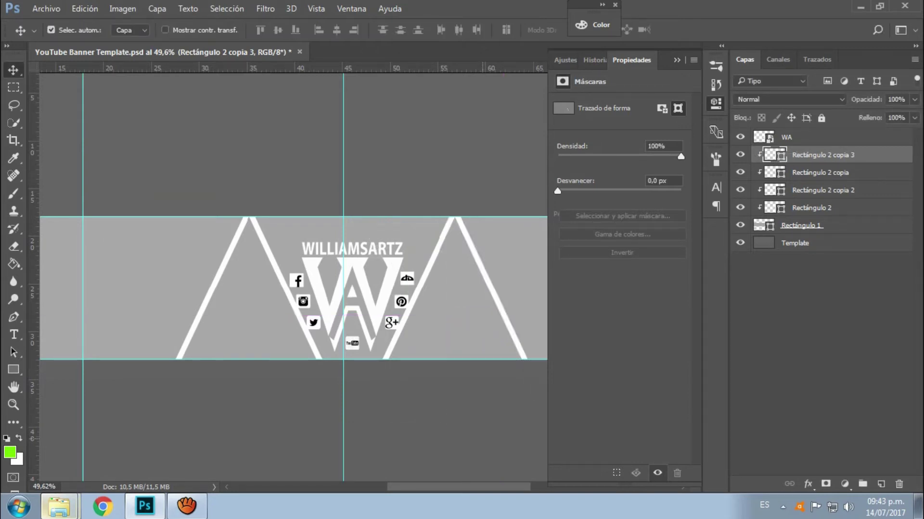
Copy more stripes out to the far left and right of the band, then select the grey band layer.
scroll(379, 272, down, 2)
scroll(378, 271, down, 2)
scroll(379, 271, down, 1)
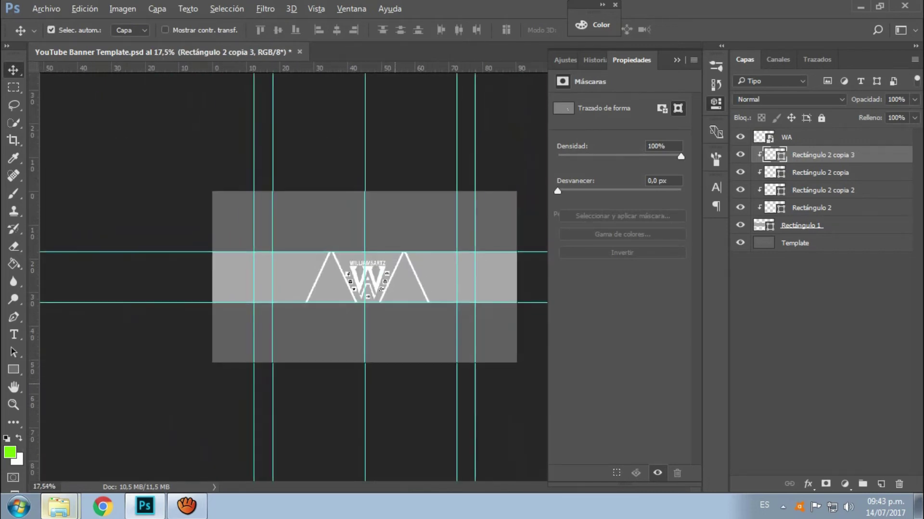
scroll(365, 277, up, 2)
drag(297, 289, 179, 288)
mouse_move(442, 276)
mouse_down()
mouse_move(542, 277)
mouse_move(513, 288)
mouse_move(529, 354)
mouse_up()
click(500, 289)
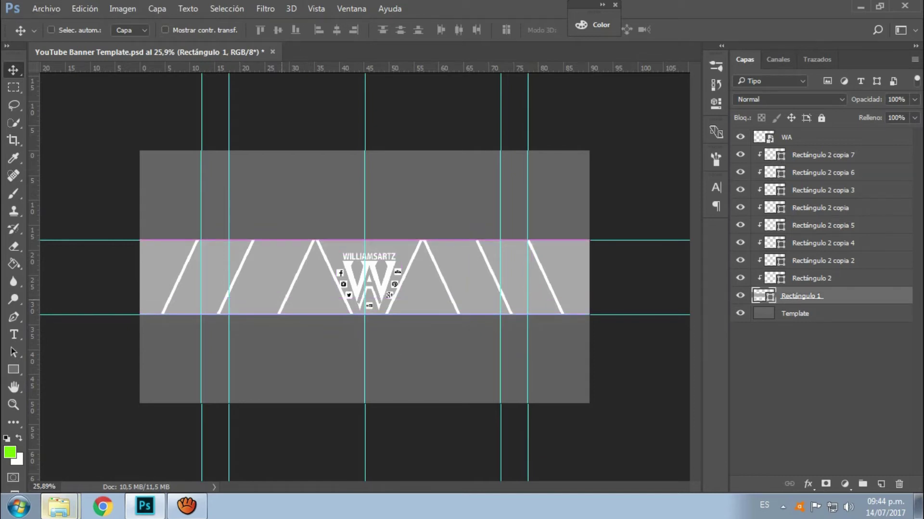
scroll(365, 274, up, 2)
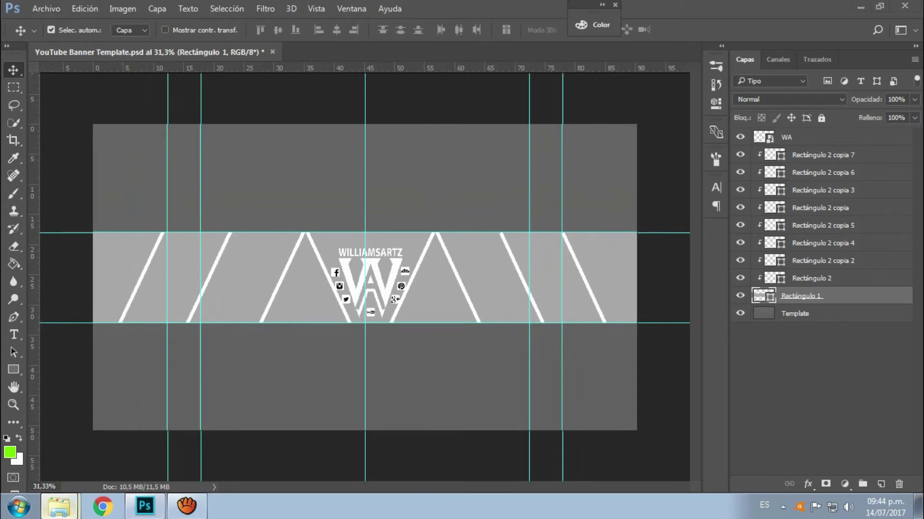
Merge the stripe copies, then place the Steven Universe artwork from 'para el baner' and clip it under the stripes.
click(58, 506)
click(467, 247)
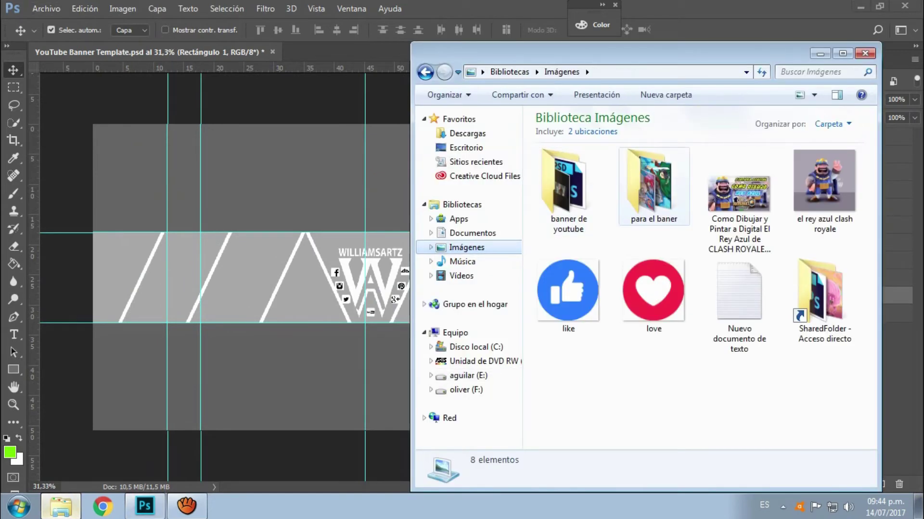
double_click(654, 185)
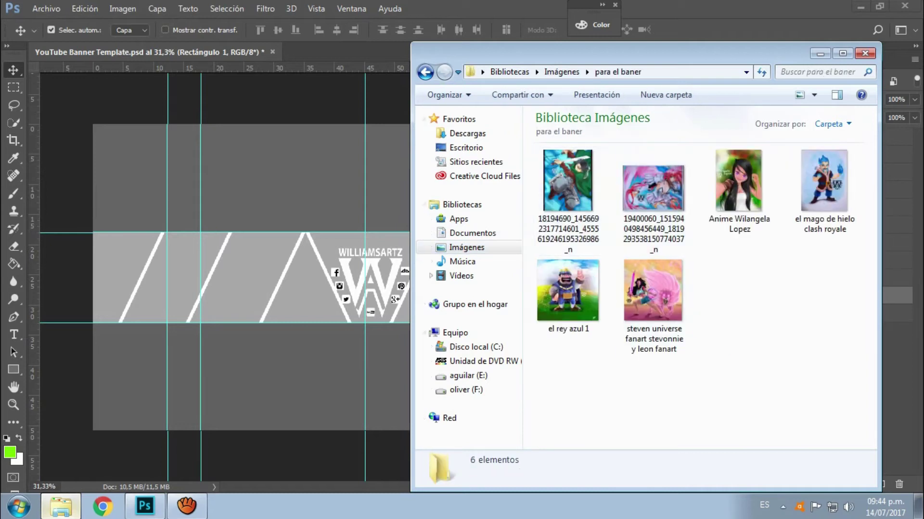
click(144, 507)
key(ctrl+e)
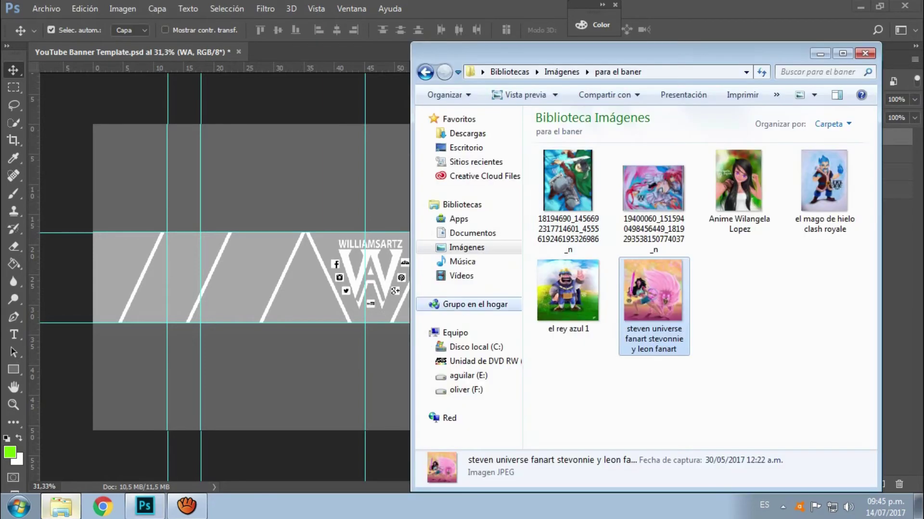
drag(817, 289, 311, 278)
key(Return)
key(ctrl+bracketleft)
key(ctrl+bracketleft)
key(ctrl+alt+g)
Move the Steven Universe artwork to the banner's far left end.
scroll(289, 277, up, 3)
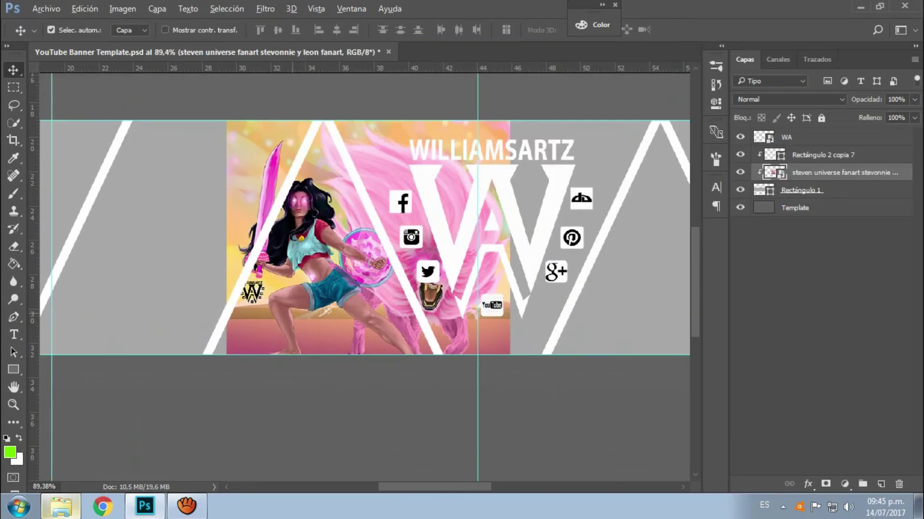
scroll(288, 277, up, 1)
scroll(288, 278, down, 1)
key(ctrl+t)
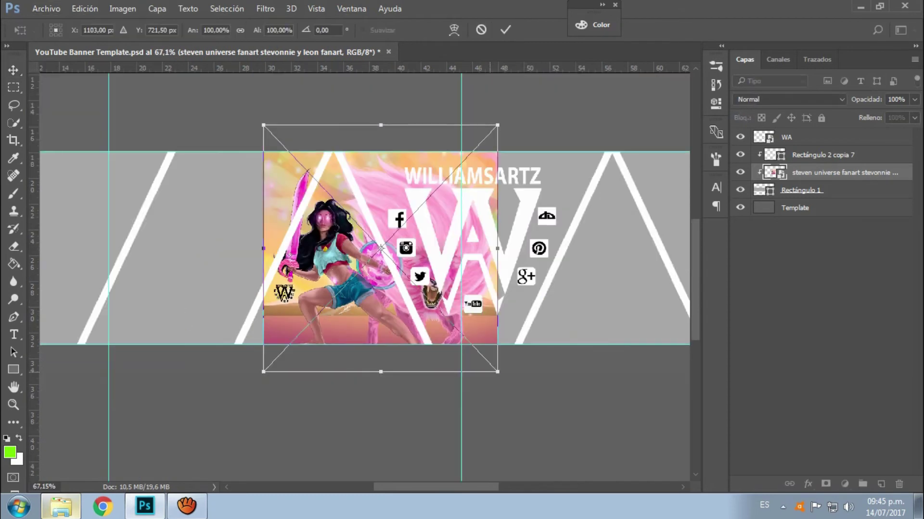
scroll(366, 277, down, 2)
mouse_move(324, 275)
mouse_down()
mouse_move(618, 275)
mouse_move(137, 275)
mouse_up()
scroll(366, 275, up, 1)
scroll(116, 269, up, 3)
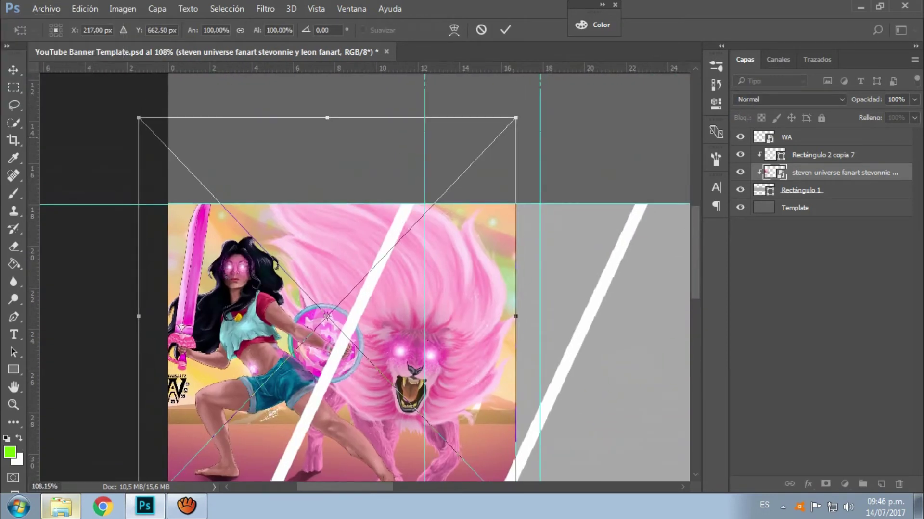
key(Return)
scroll(115, 269, down, 3)
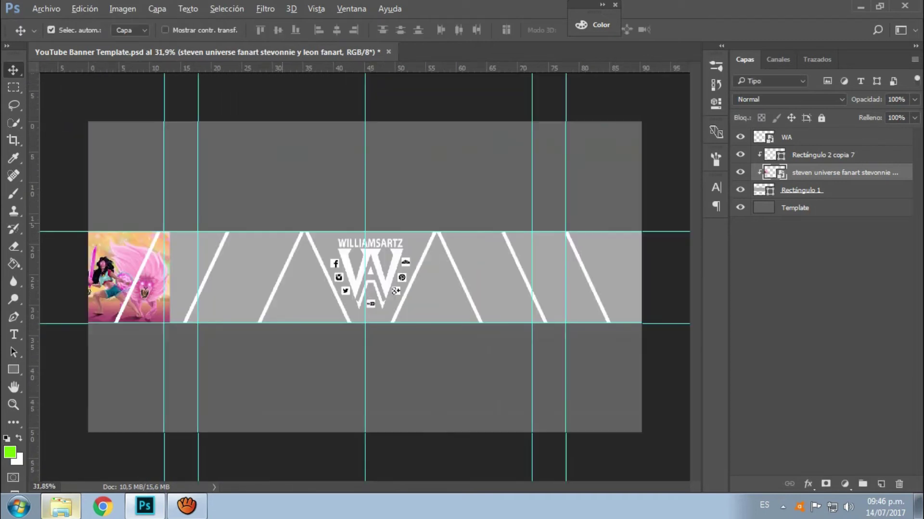
Place 'el rey azul 1', clip it to the band, shrink it and move it to the right end.
click(60, 506)
click(567, 291)
mouse_move(568, 291)
mouse_down()
mouse_move(380, 279)
mouse_move(486, 279)
mouse_up()
key(Return)
key(ctrl+alt+g)
key(ctrl+t)
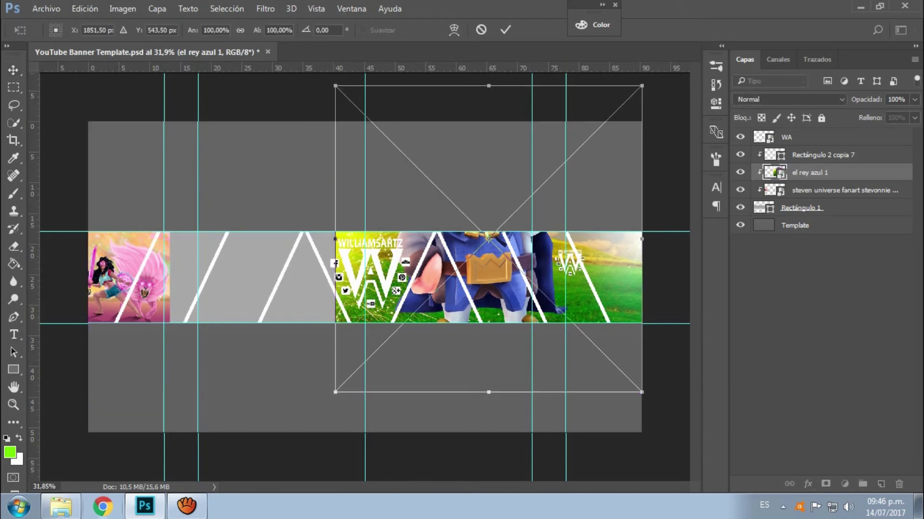
drag(330, 41, 485, 231)
drag(485, 392, 544, 326)
drag(626, 308, 648, 308)
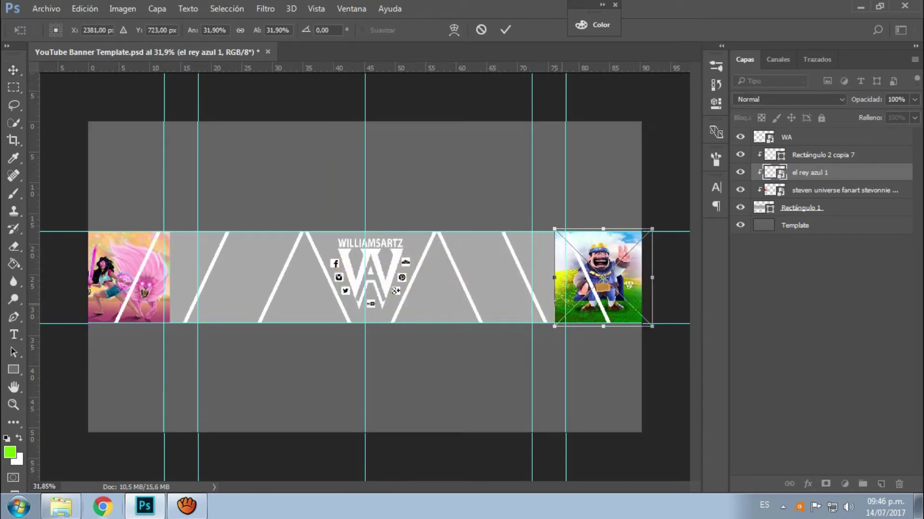
key(Return)
Place 'el mago de hielo clash royale', clip it, and scale it to about 35% in the left section.
click(61, 506)
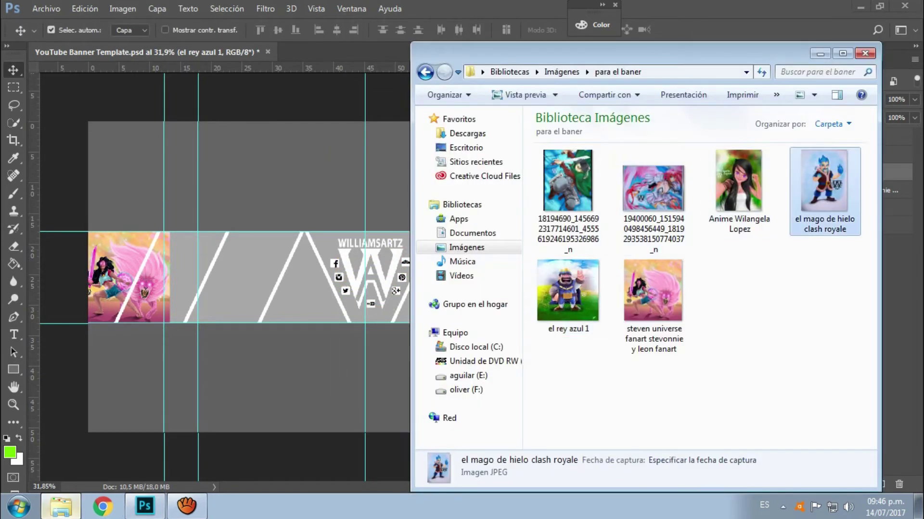
drag(823, 180, 366, 277)
key(Return)
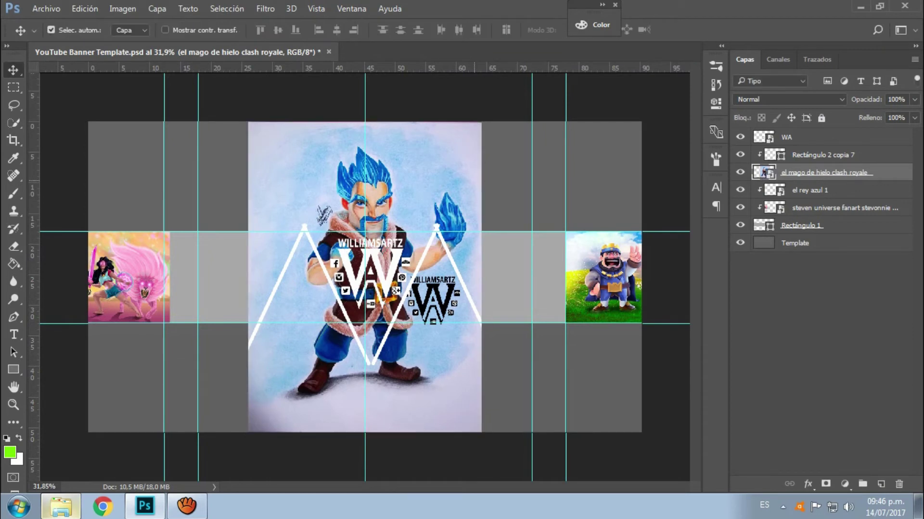
key(ctrl+alt+g)
key(ctrl+t)
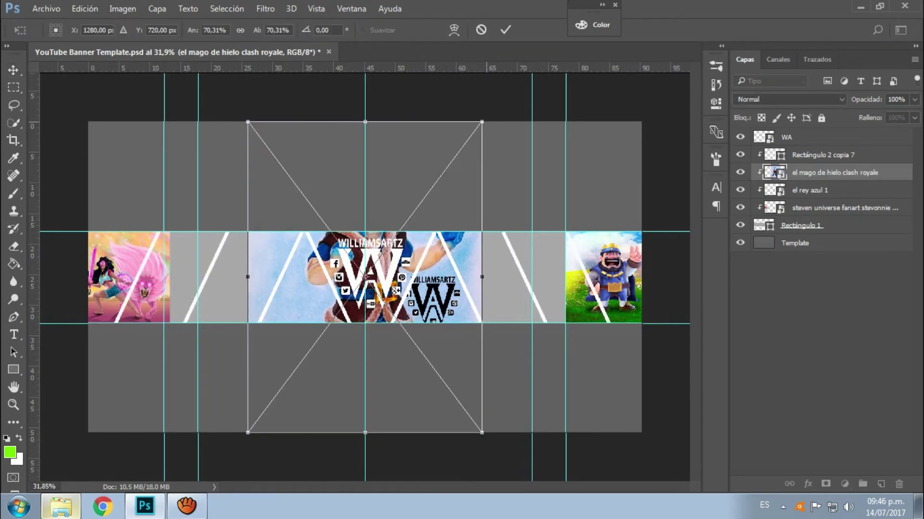
drag(629, 118, 371, 303)
mouse_move(310, 384)
mouse_down()
mouse_move(156, 251)
mouse_move(154, 257)
mouse_up()
drag(224, 217, 228, 212)
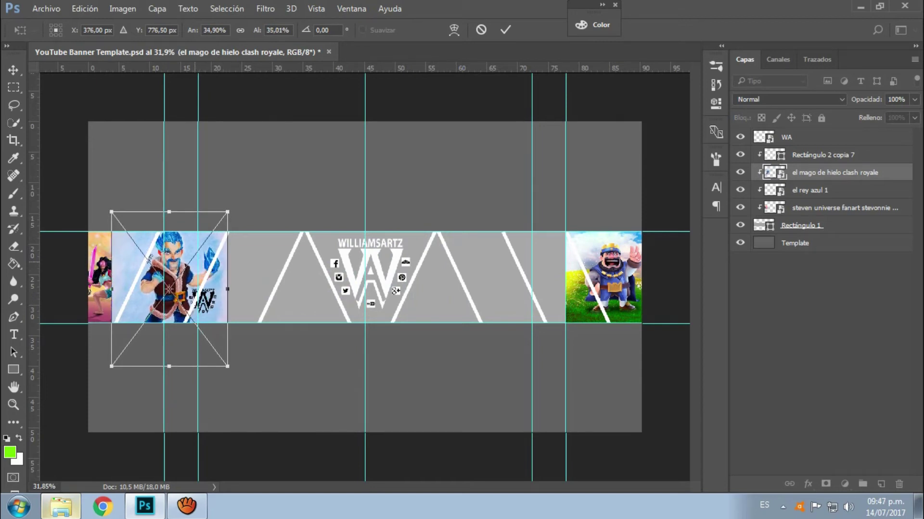
key(Return)
click(61, 506)
click(739, 192)
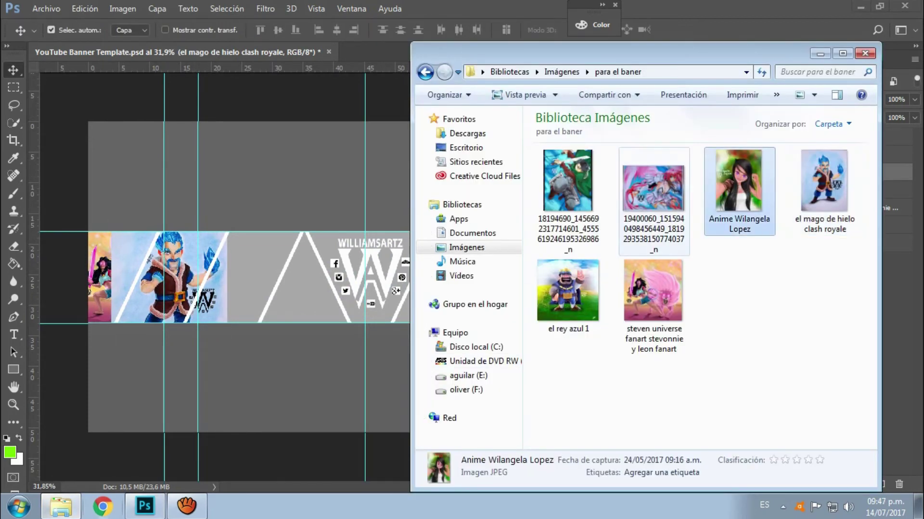
Place the pink-haired anime artwork and scale it to about 90% over the banner's left half.
drag(653, 192, 365, 277)
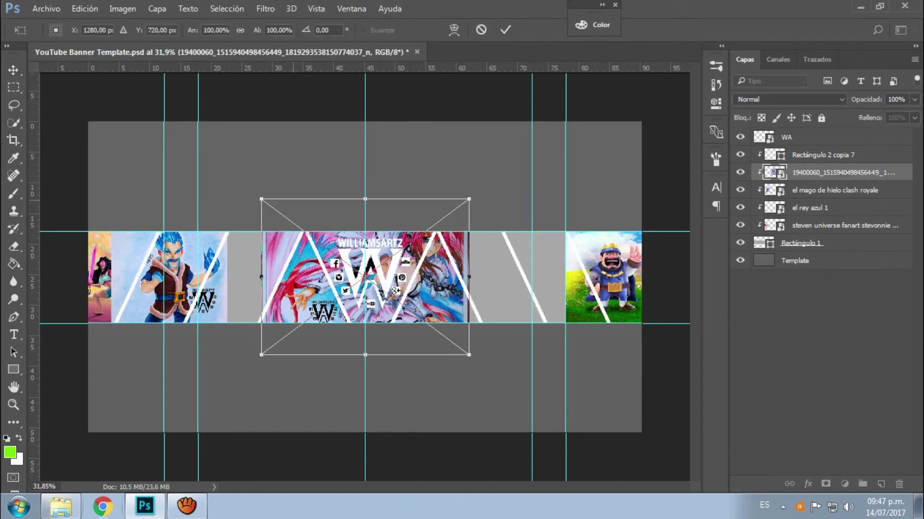
drag(262, 199, 320, 243)
drag(377, 265, 385, 260)
drag(460, 252, 592, 251)
right_click(592, 252)
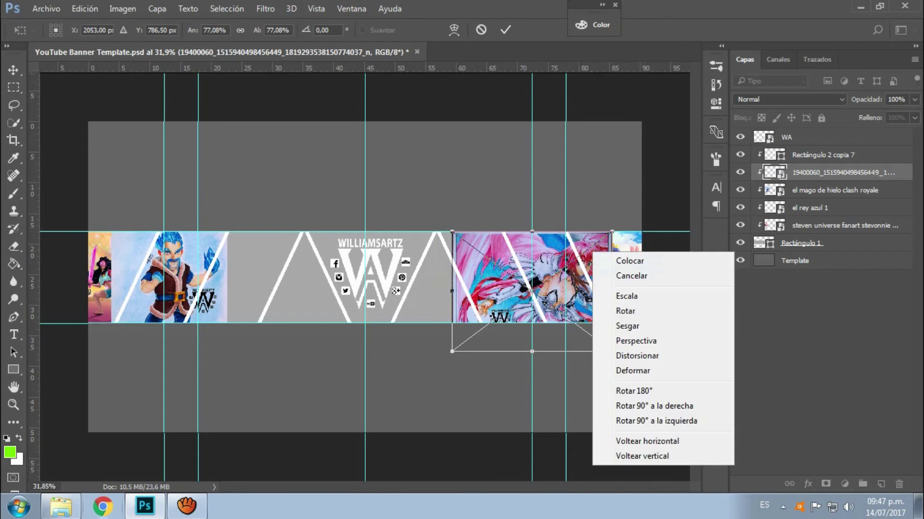
drag(529, 279, 235, 279)
mouse_move(155, 351)
mouse_down()
mouse_move(99, 386)
mouse_move(173, 328)
mouse_up()
mouse_move(241, 279)
mouse_down()
mouse_move(437, 279)
mouse_move(285, 283)
mouse_up()
drag(218, 332, 163, 373)
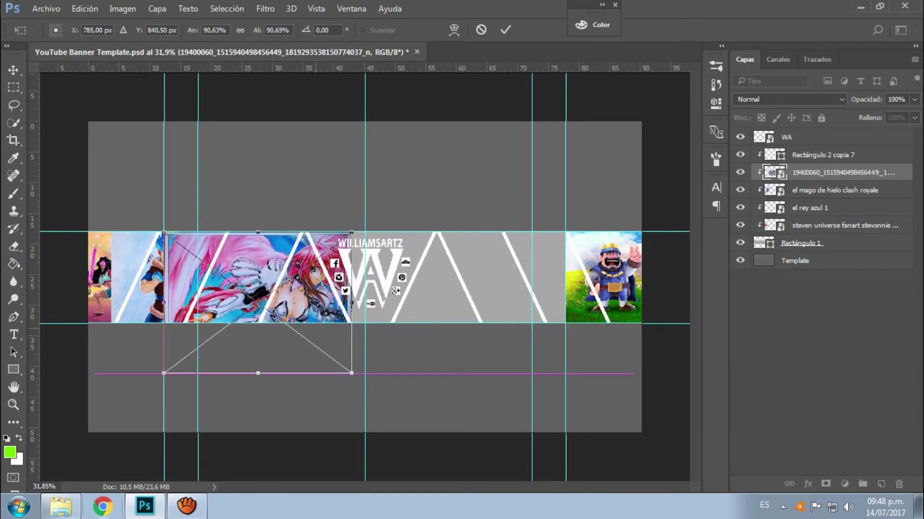
key(Return)
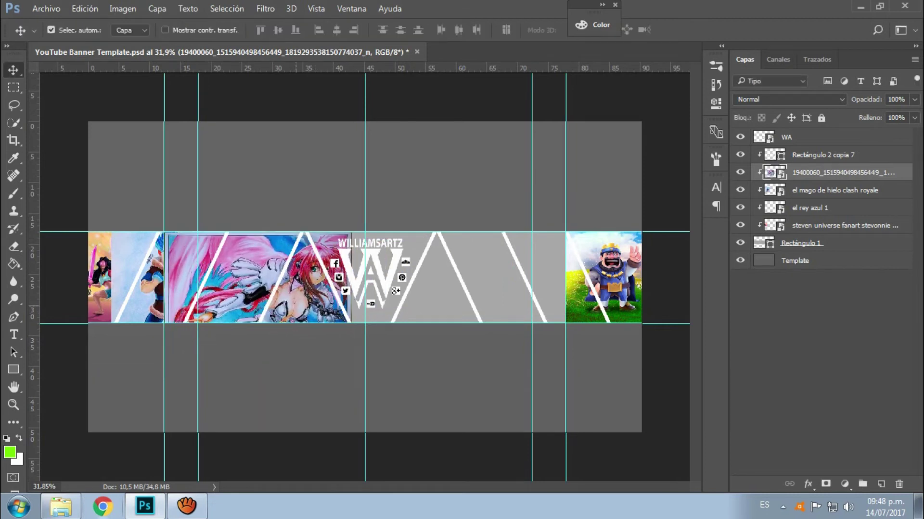
Select the artwork layers from the top down through the steven universe layer.
click(822, 154)
shift+click(823, 225)
right_click(823, 225)
Rasterize the selected artwork layers and slide the anime image further left beside the WA logo.
click(461, 301)
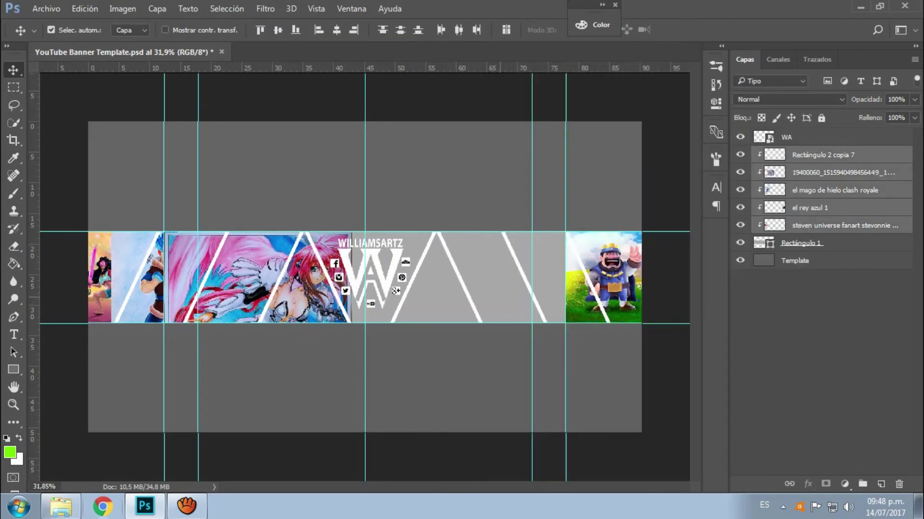
scroll(262, 283, up, 5)
mouse_move(262, 282)
mouse_down()
mouse_move(207, 284)
mouse_move(245, 262)
mouse_up()
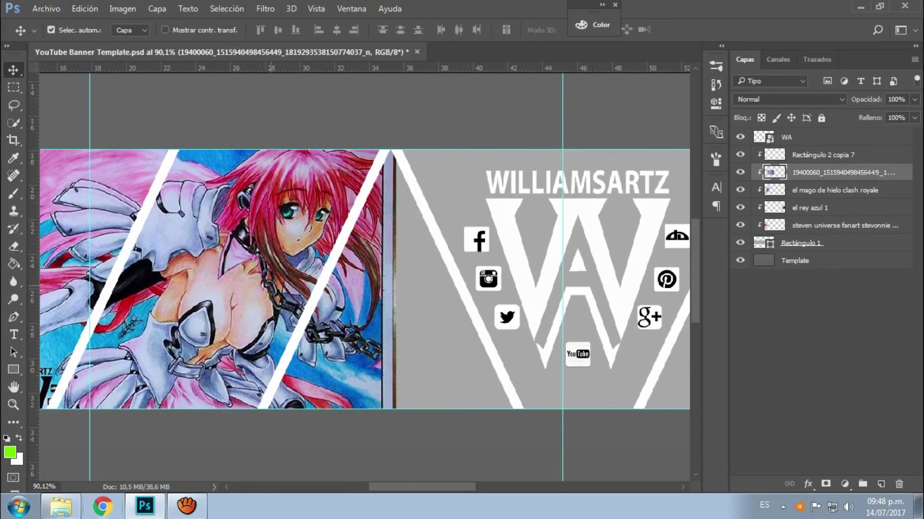
scroll(245, 262, down, 4)
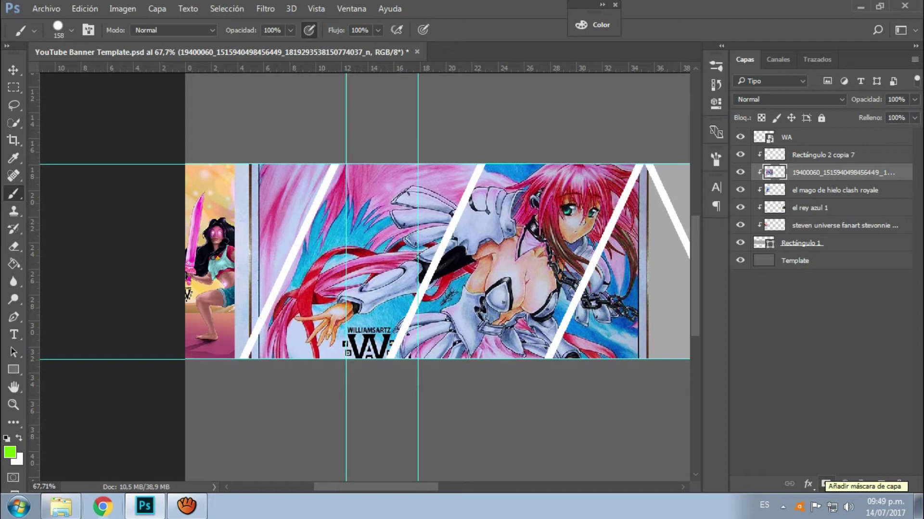
Add a layer mask to the anime image and paint black to reveal the ice wizard underneath.
click(825, 484)
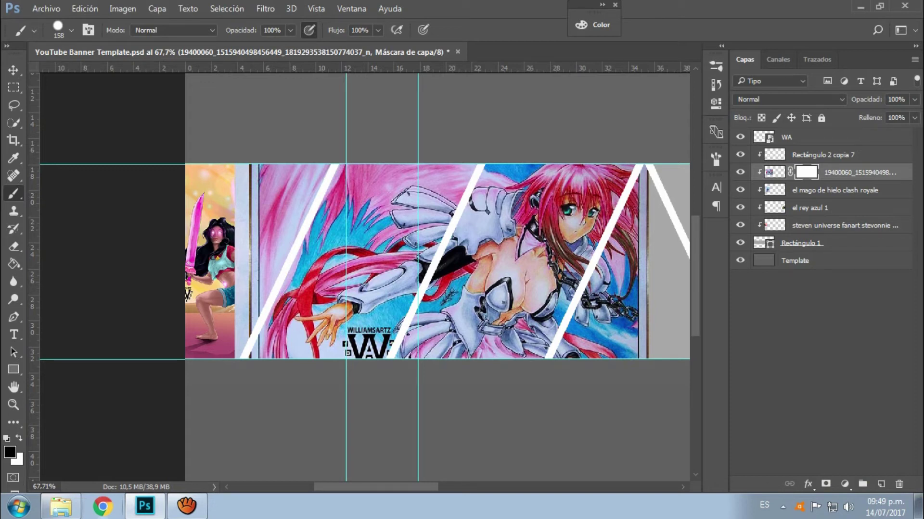
click(10, 452)
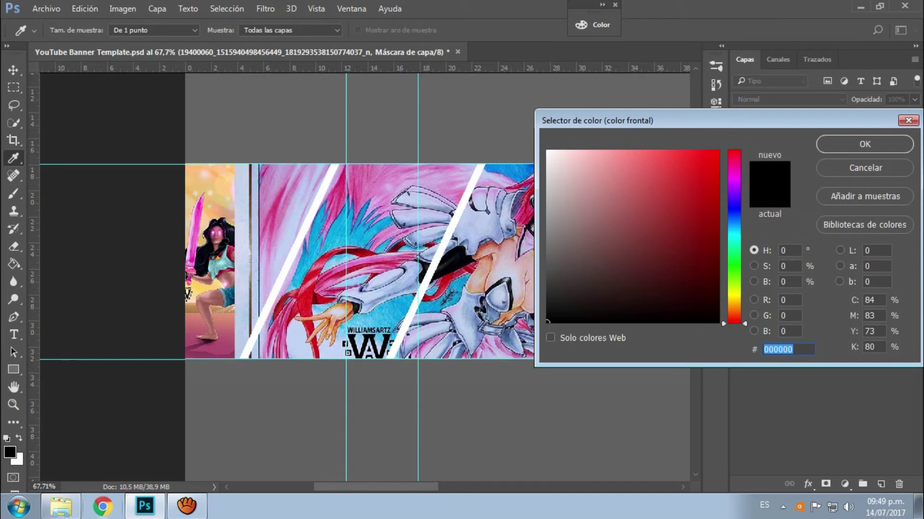
key(Return)
drag(293, 173, 274, 312)
mouse_move(298, 231)
mouse_down()
mouse_move(284, 327)
mouse_move(356, 173)
mouse_move(336, 289)
mouse_up()
mouse_move(283, 348)
mouse_down()
mouse_move(365, 207)
mouse_move(433, 178)
mouse_up()
drag(423, 212, 337, 346)
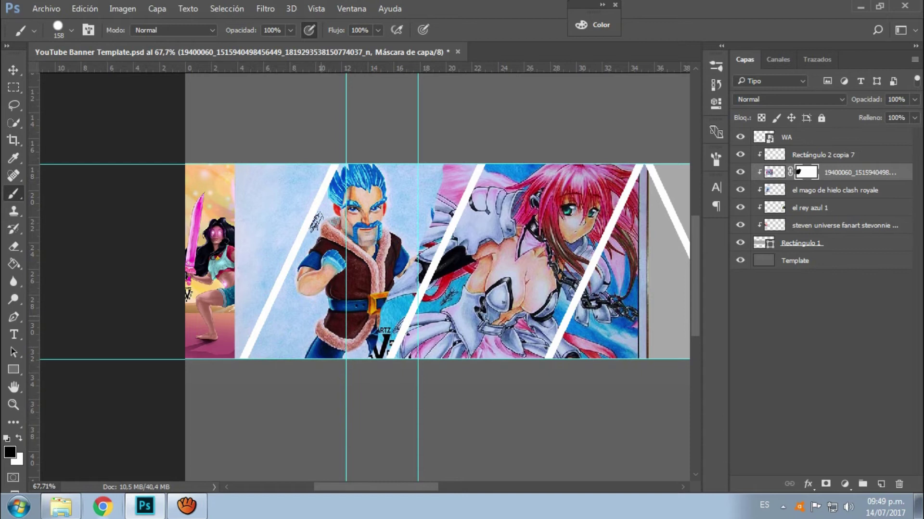
scroll(346, 267, up, 3)
drag(481, 241, 601, 337)
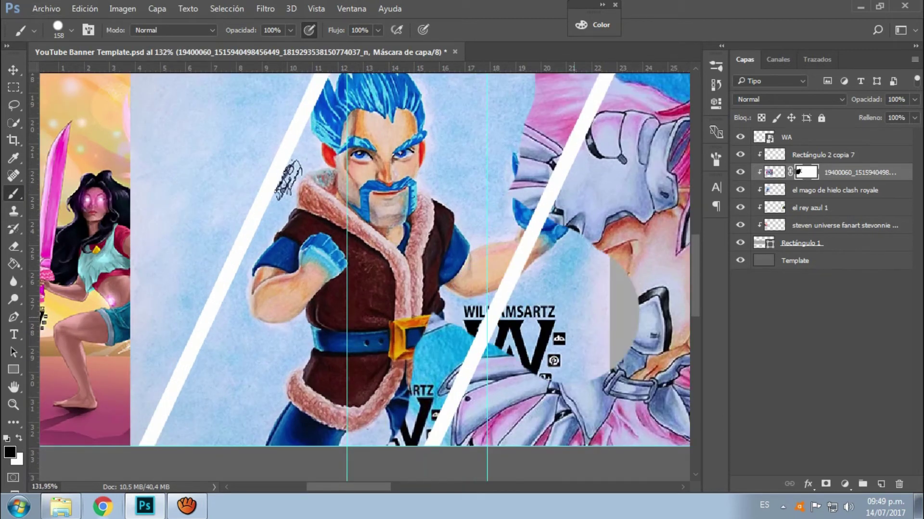
Paint the mask white to restore the pink-haired anime artwork on the right.
key(x)
drag(625, 375, 529, 275)
mouse_move(601, 289)
mouse_down()
mouse_move(544, 231)
mouse_move(519, 303)
mouse_up()
mouse_move(509, 260)
mouse_down()
mouse_move(507, 351)
mouse_move(510, 240)
mouse_move(462, 318)
mouse_move(414, 428)
mouse_up()
Paint black again to hide stray anime pixels and pink hair along the right diagonal.
key(x)
drag(457, 337, 404, 437)
mouse_move(467, 378)
mouse_down()
mouse_move(476, 299)
mouse_move(503, 252)
mouse_move(440, 332)
mouse_move(435, 392)
mouse_up()
mouse_move(515, 163)
mouse_down()
mouse_move(476, 240)
mouse_move(459, 308)
mouse_move(149, 279)
mouse_up()
drag(534, 159, 526, 270)
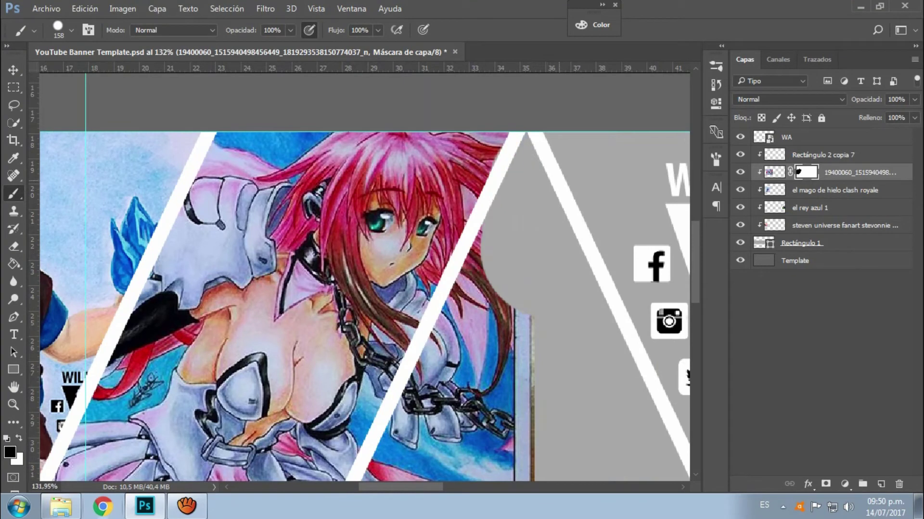
drag(515, 231, 517, 308)
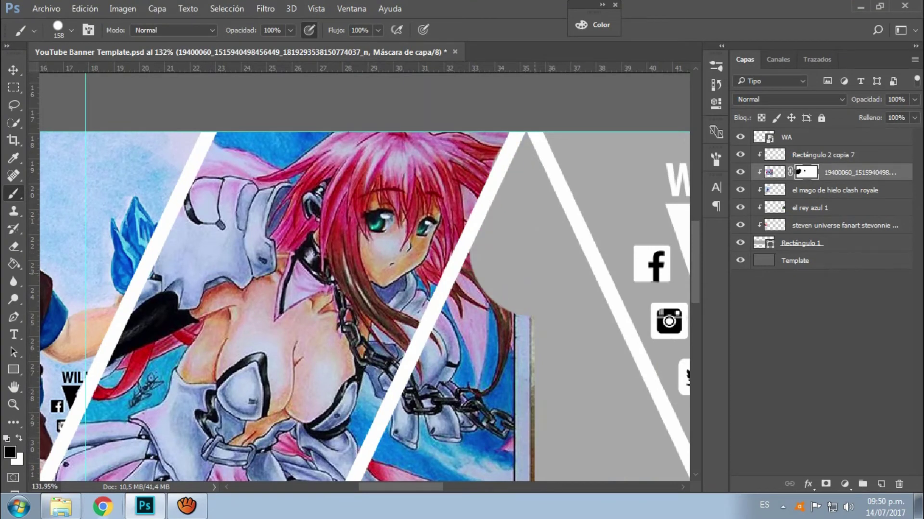
scroll(364, 284, down, 2)
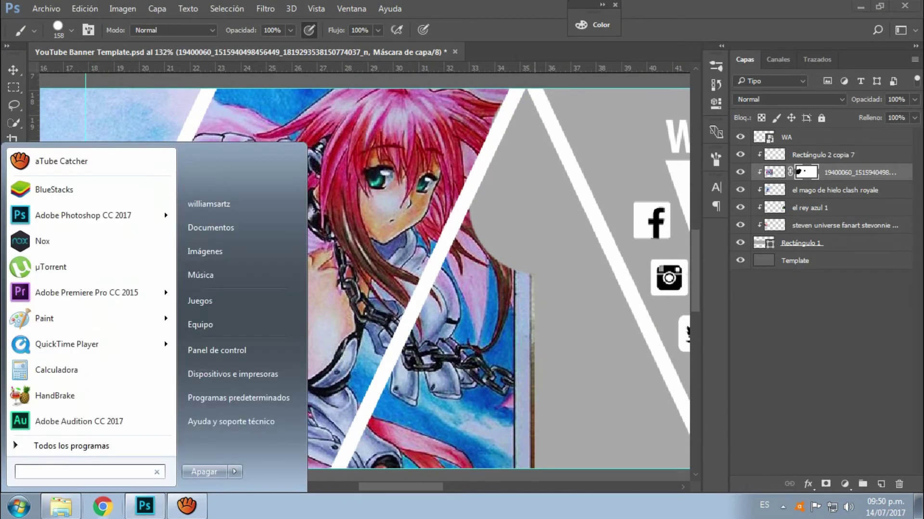
scroll(531, 129, down, 4)
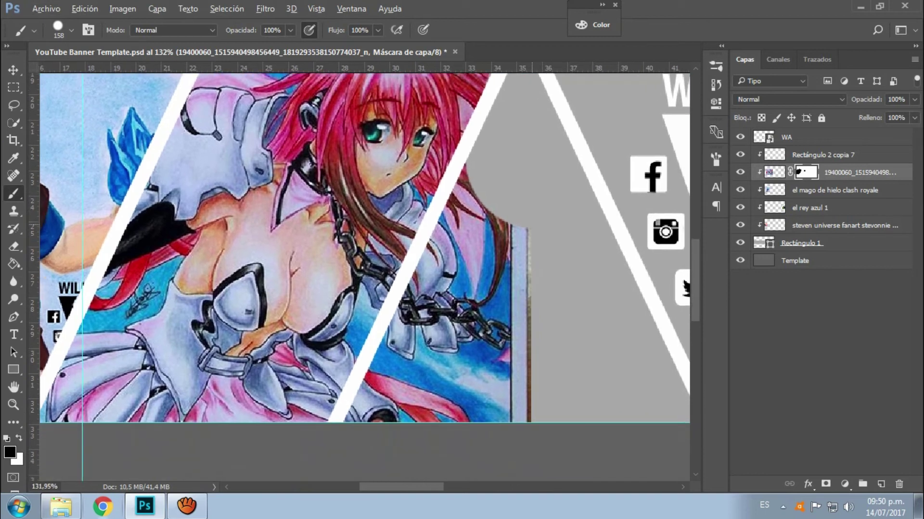
drag(534, 192, 522, 308)
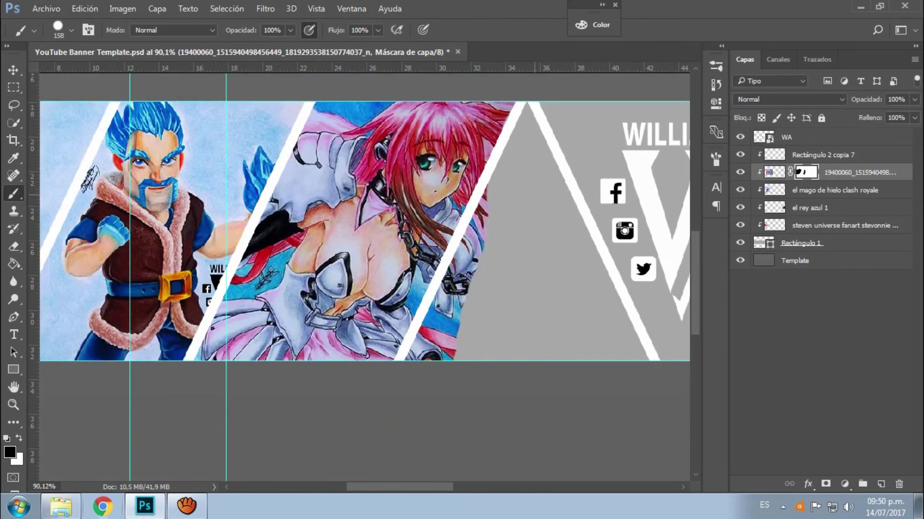
mouse_move(480, 284)
mouse_down()
mouse_move(454, 332)
mouse_move(466, 336)
mouse_up()
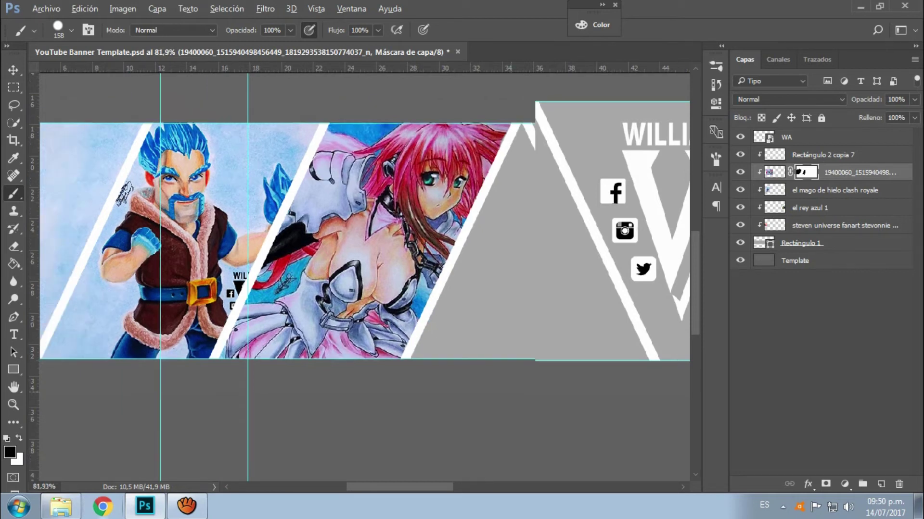
Show the 'el mago de hielo clash royale' layer and make it the active layer.
scroll(466, 337, down, 3)
scroll(424, 336, up, 3)
scroll(424, 337, up, 2)
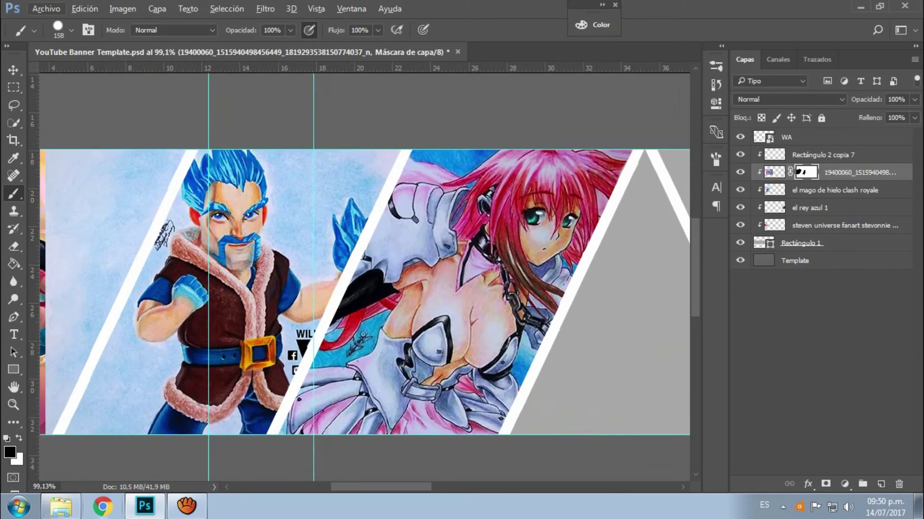
click(739, 190)
click(834, 190)
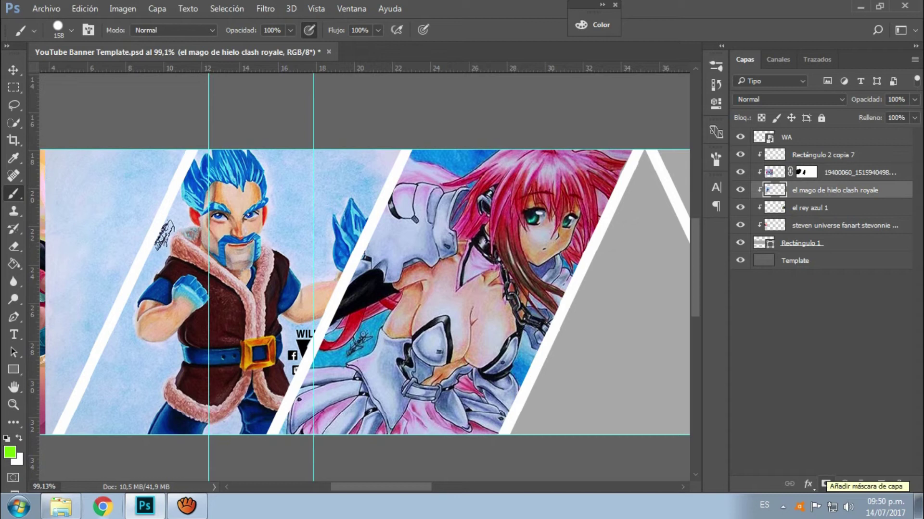
Add a layer mask to the ice wizard artwork.
click(825, 483)
drag(157, 197, 355, 240)
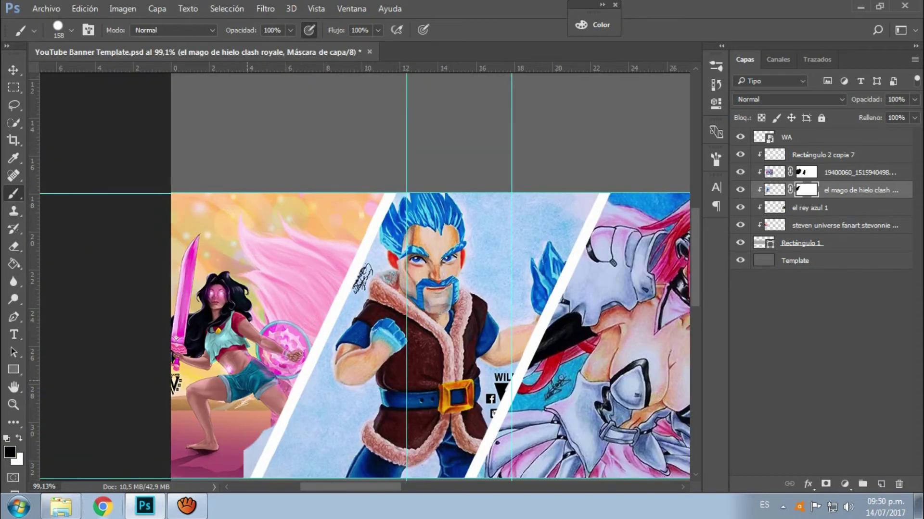
scroll(259, 433, down, 3)
scroll(259, 433, down, 2)
Place the green-cloaked character above the blue king layer, resize it, and mask off the overlap.
click(817, 207)
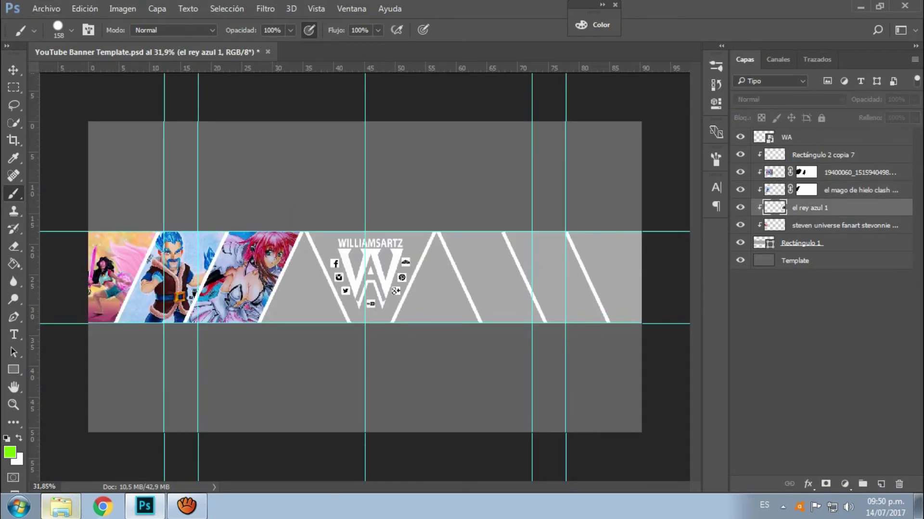
click(60, 506)
drag(568, 182, 361, 270)
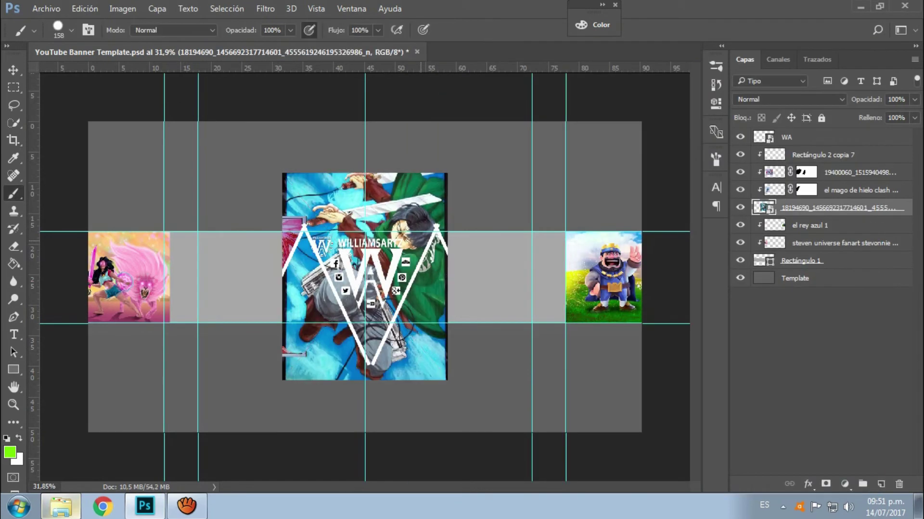
drag(540, 288, 410, 288)
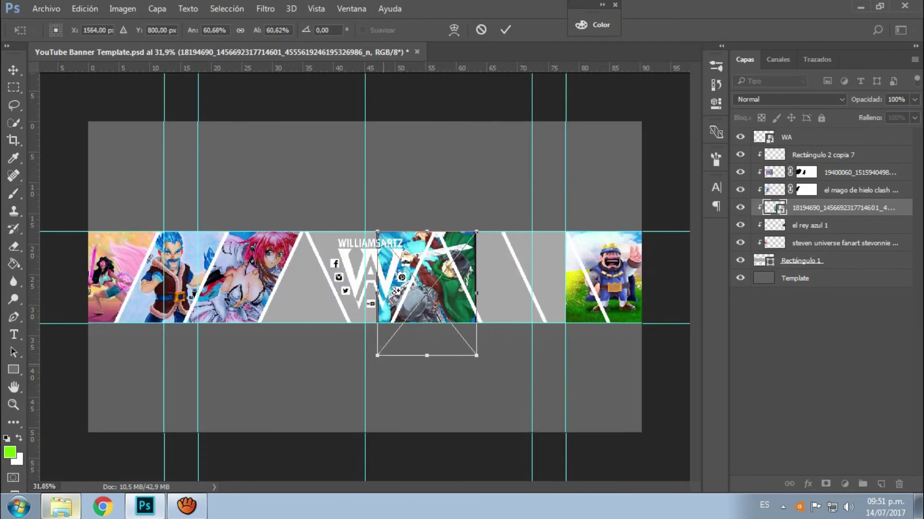
scroll(604, 289, up, 2)
scroll(605, 288, up, 2)
scroll(361, 277, down, 2)
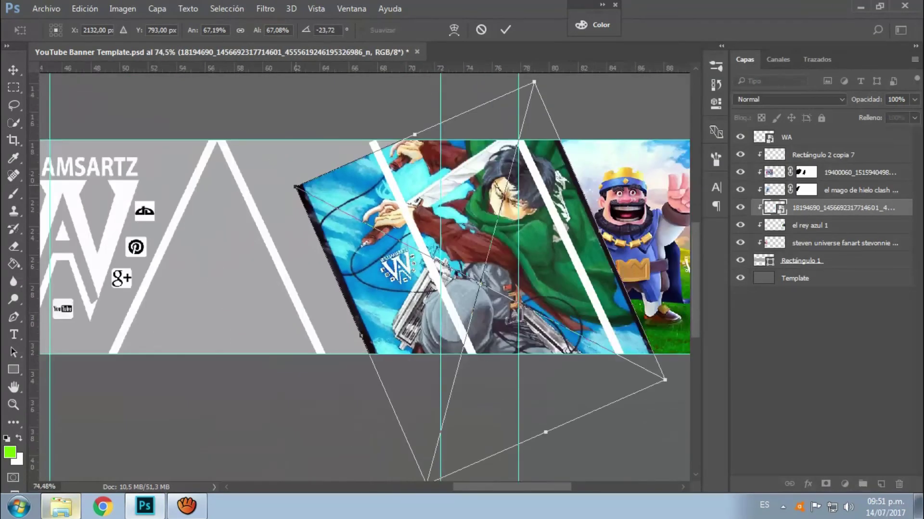
key(Return)
key(b)
click(825, 484)
drag(596, 226, 606, 360)
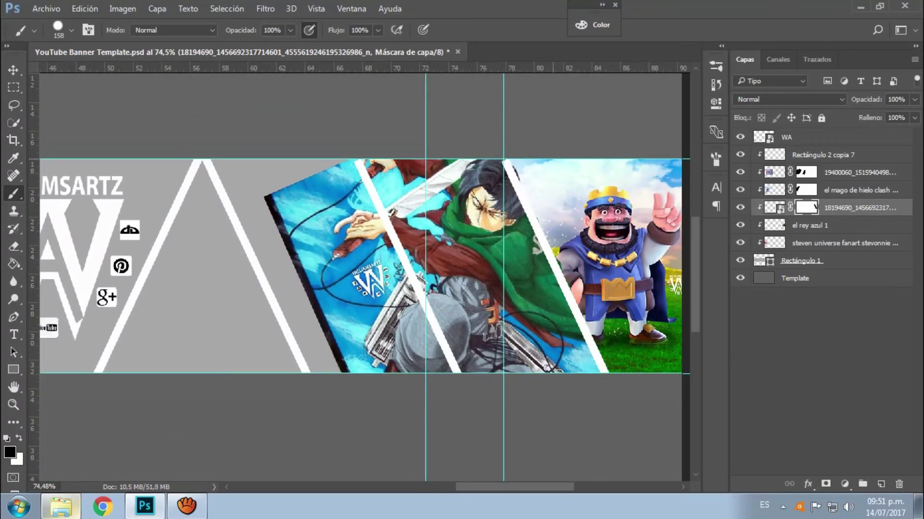
Duplicate the Rectángulo 2 copia 7 stripe layer and merge the two copies into one.
key(v)
click(822, 155)
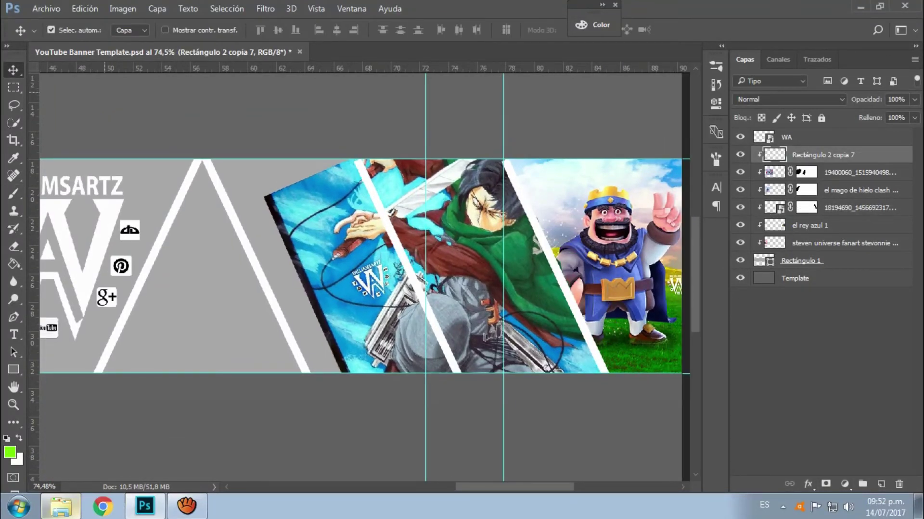
key(ctrl+j)
scroll(543, 283, down, 4)
key(m)
drag(377, 364, 487, 261)
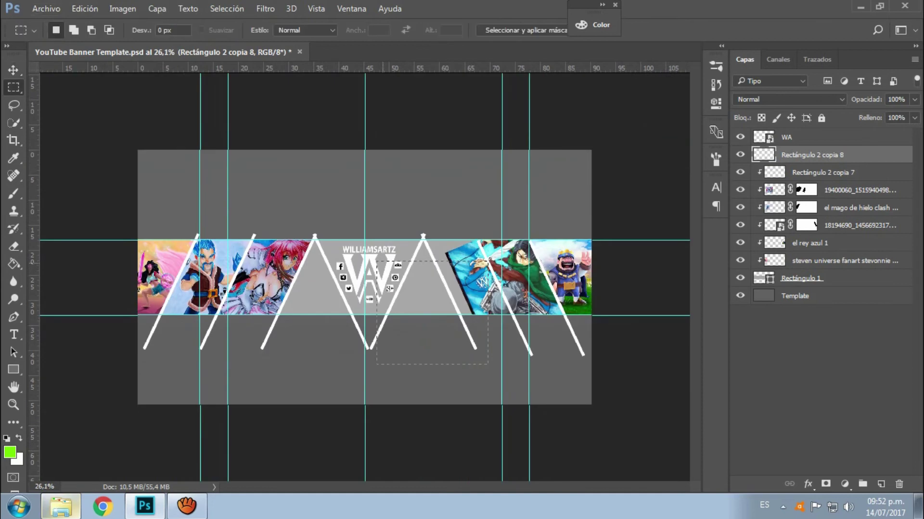
drag(413, 309, 484, 381)
scroll(471, 303, up, 5)
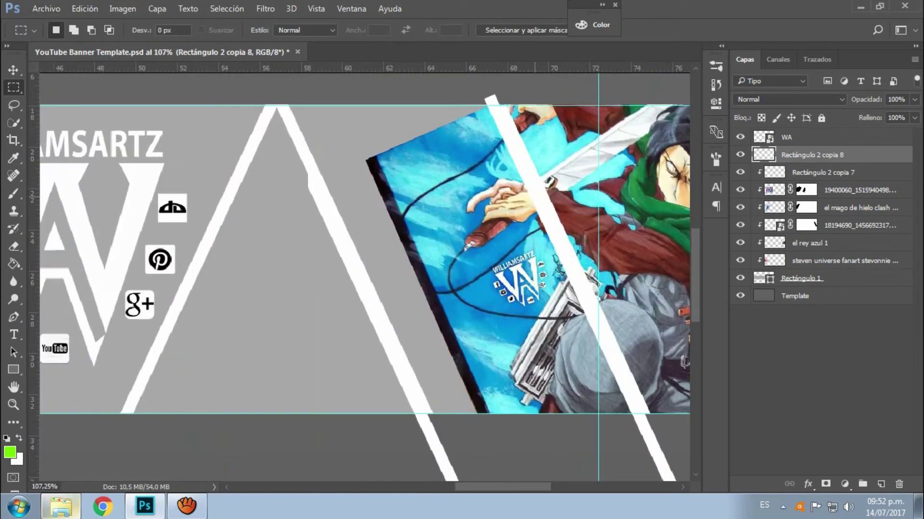
scroll(364, 263, down, 3)
key(ctrl+e)
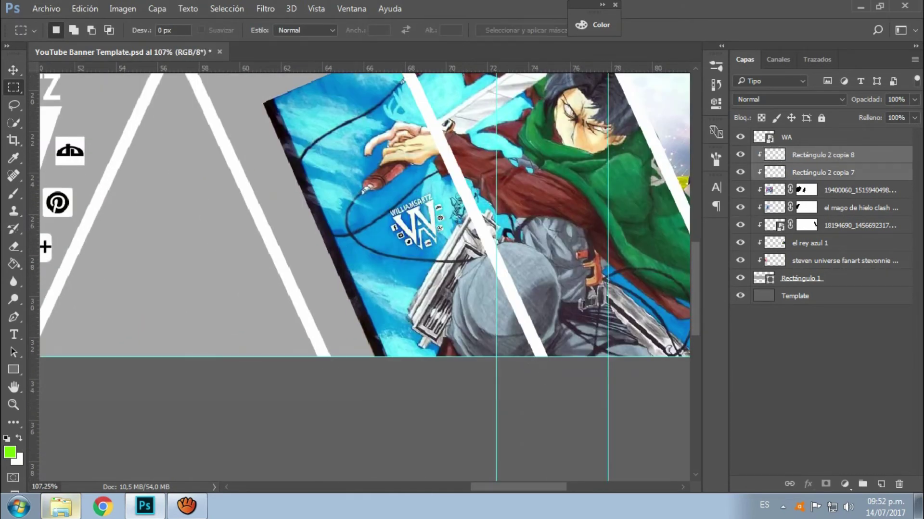
scroll(356, 275, down, 2)
scroll(355, 274, down, 1)
click(61, 506)
drag(738, 182, 508, 279)
scroll(508, 251, up, 2)
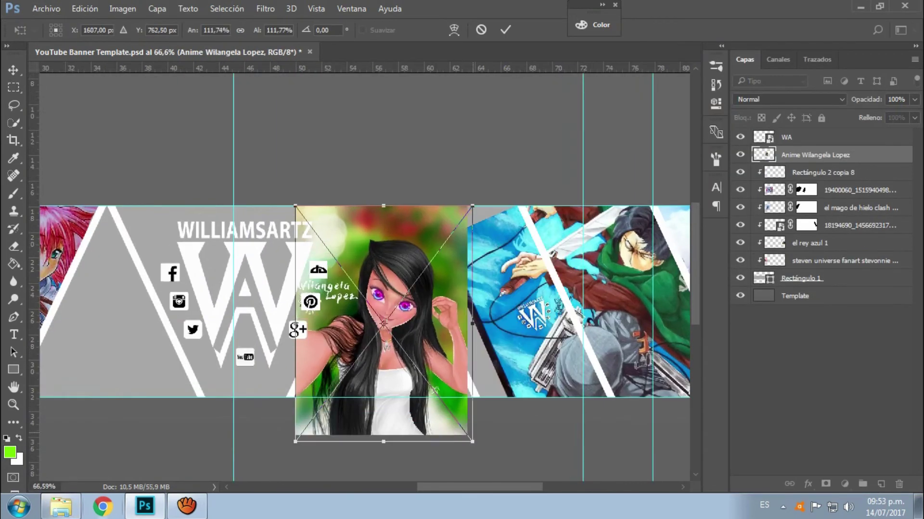
drag(463, 423, 473, 453)
drag(817, 155, 818, 180)
key(b)
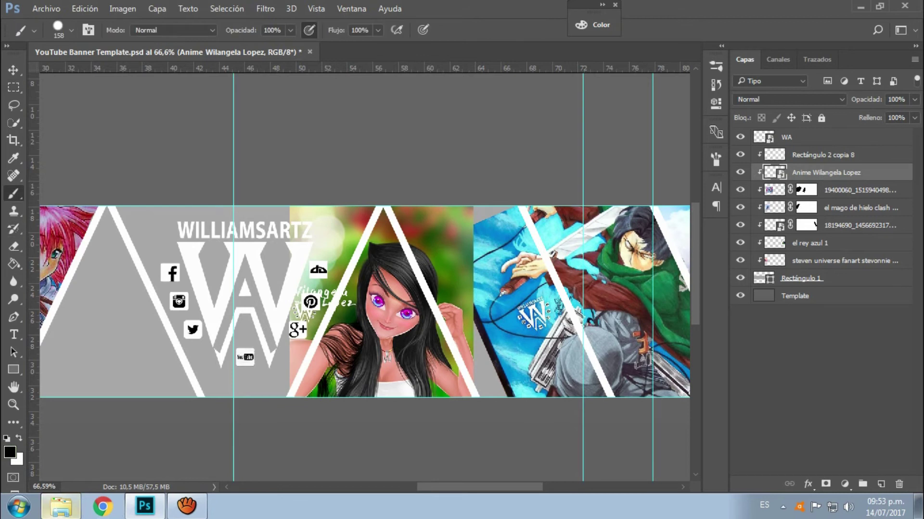
click(825, 484)
scroll(422, 228, up, 4)
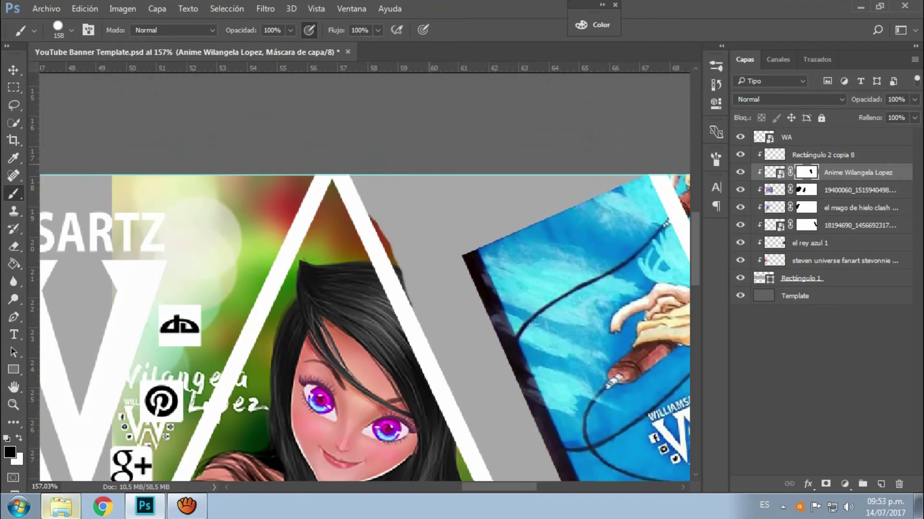
scroll(364, 272, down, 5)
scroll(365, 271, left, 3)
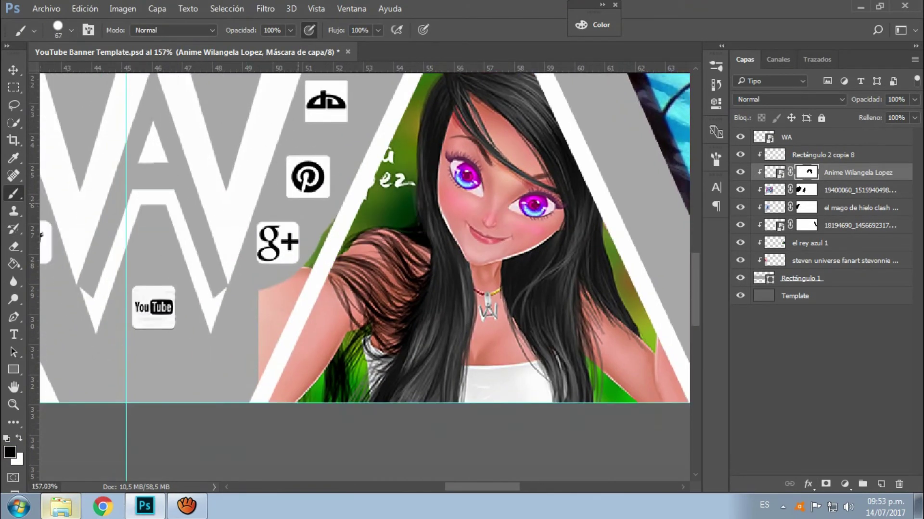
key(ctrl+0)
Place image 14495245, clip it into the triangle left of the logo, and resize it.
key(alt+Tab)
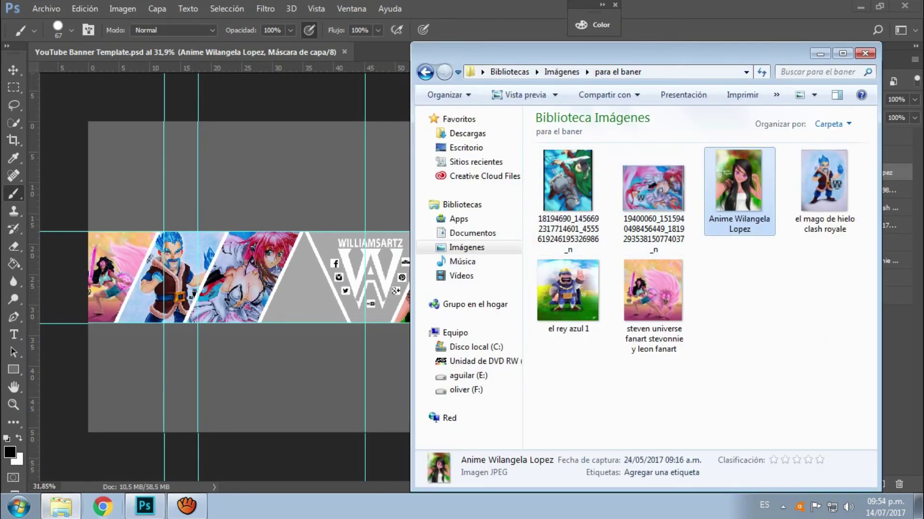
key(alt+Tab)
key(alt+Tab)
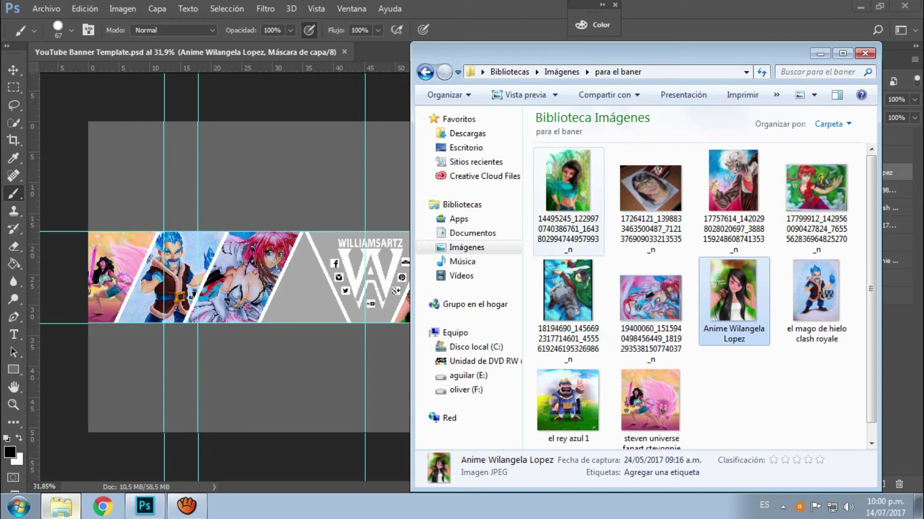
drag(568, 180, 364, 277)
key(Return)
key(ctrl+alt+g)
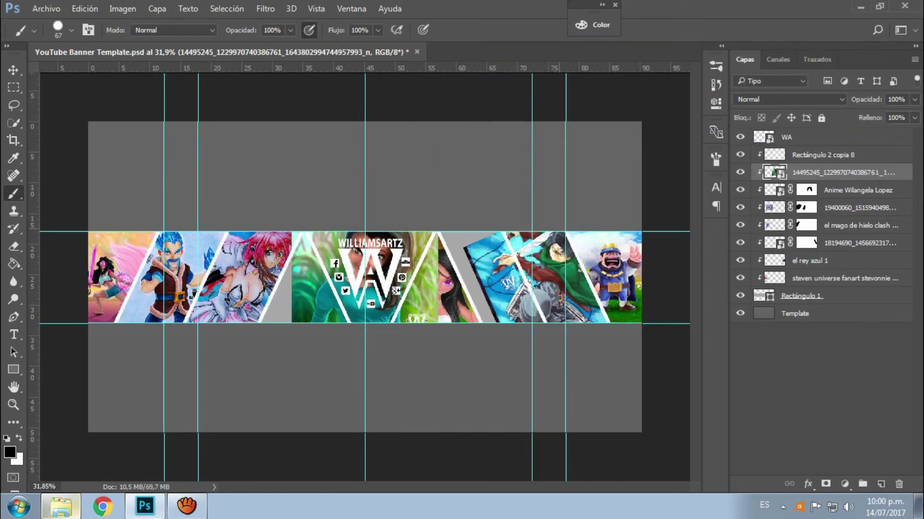
key(ctrl+t)
scroll(365, 277, up, 2)
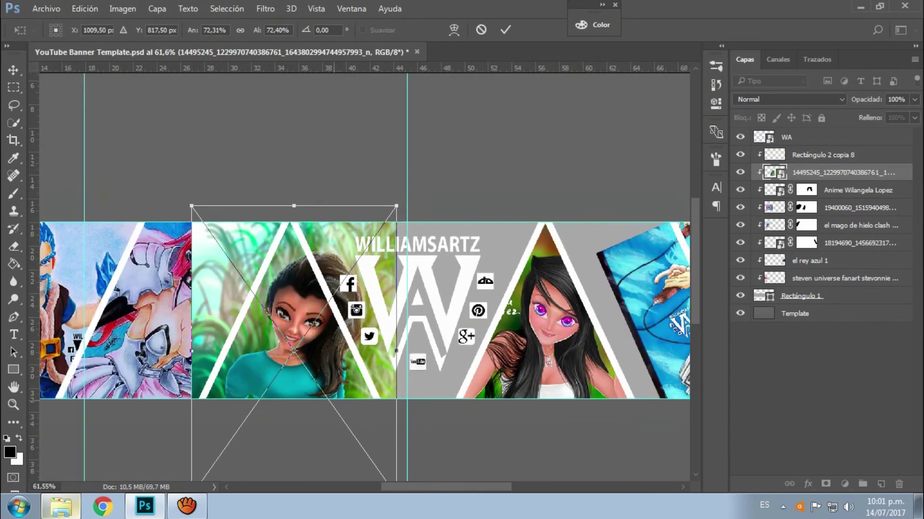
scroll(365, 276, up, 1)
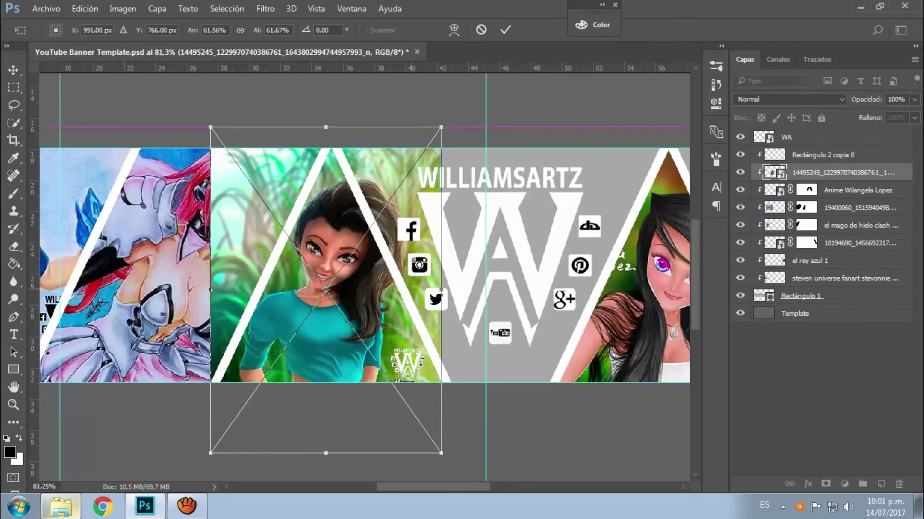
key(Return)
Mask away the green spill along the triangle's left edge, then bring in portrait 17264121.
click(825, 484)
scroll(444, 269, up, 3)
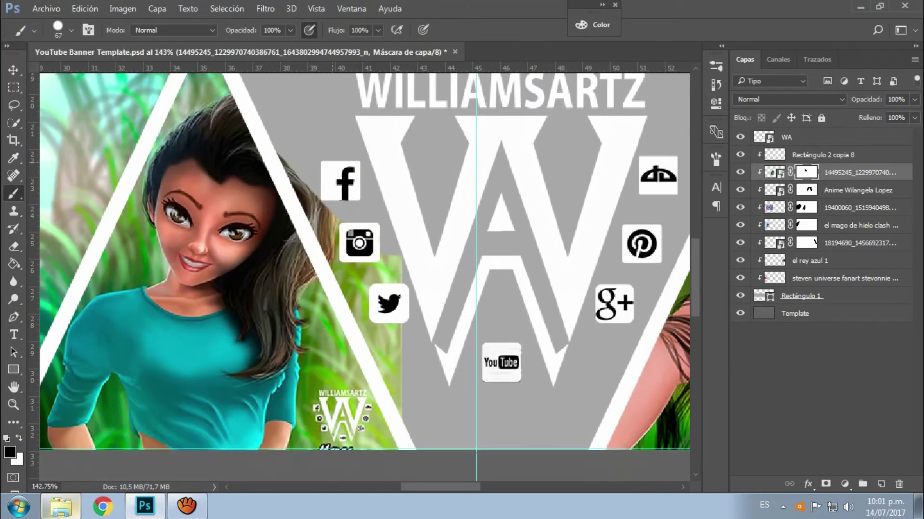
scroll(364, 277, left, 1)
scroll(365, 276, left, 1)
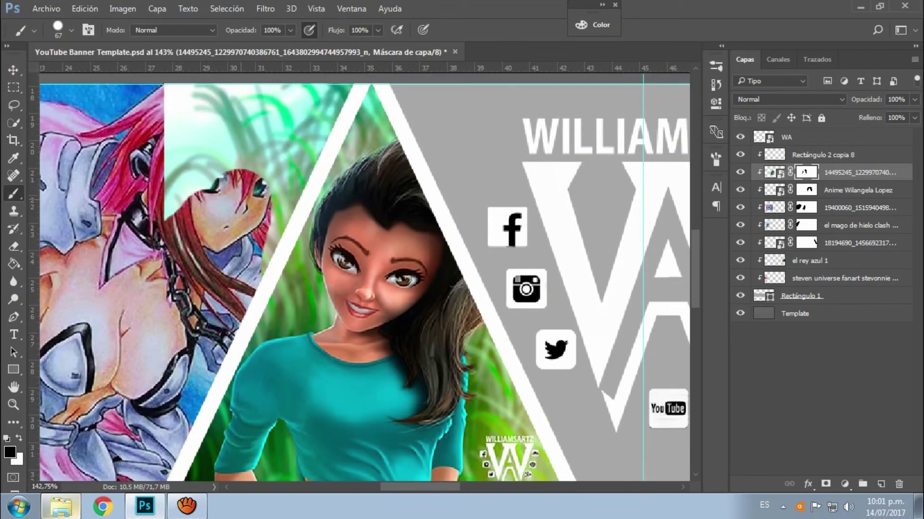
scroll(364, 276, up, 2)
drag(267, 187, 224, 370)
scroll(250, 260, down, 2)
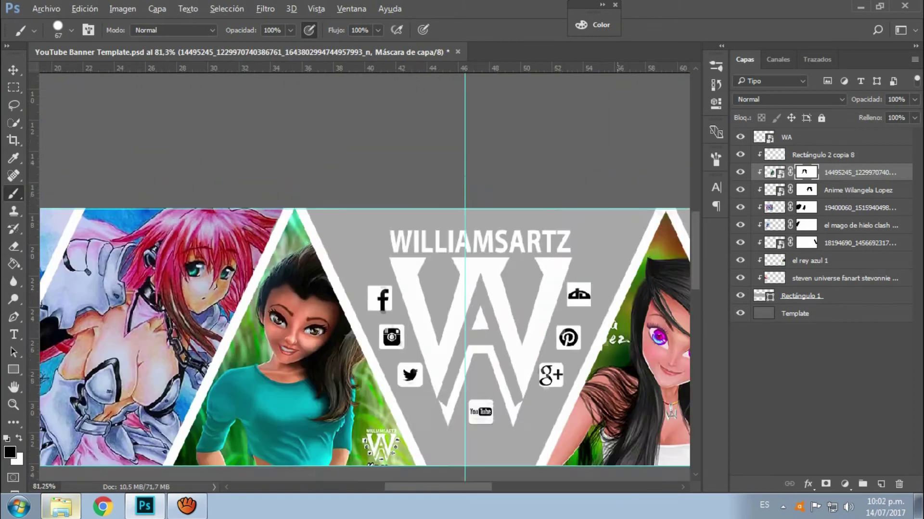
scroll(250, 260, down, 2)
click(61, 506)
mouse_move(682, 202)
mouse_down()
mouse_move(370, 269)
mouse_move(570, 291)
mouse_up()
Confirm the glasses portrait's placement and mask it off over the anime girl.
scroll(570, 291, right, 3)
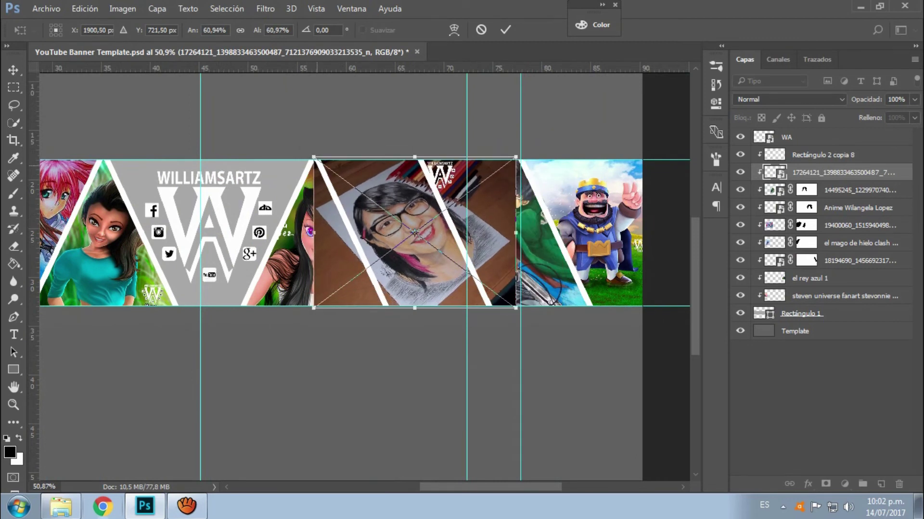
key(Return)
scroll(481, 289, up, 2)
click(825, 484)
drag(359, 166, 428, 433)
drag(368, 241, 354, 424)
Finish masking the portrait around the green-cloaked character and king, then select Rectángulo 1.
scroll(365, 299, right, 6)
scroll(366, 298, down, 2)
scroll(365, 298, up, 1)
drag(356, 120, 366, 375)
drag(251, 121, 299, 183)
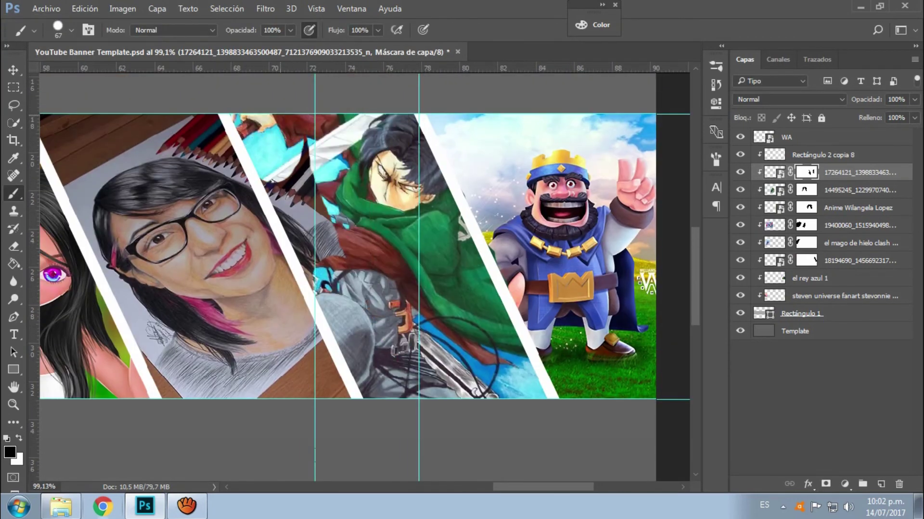
drag(269, 144, 337, 284)
alt+scroll(577, 285, down, 5)
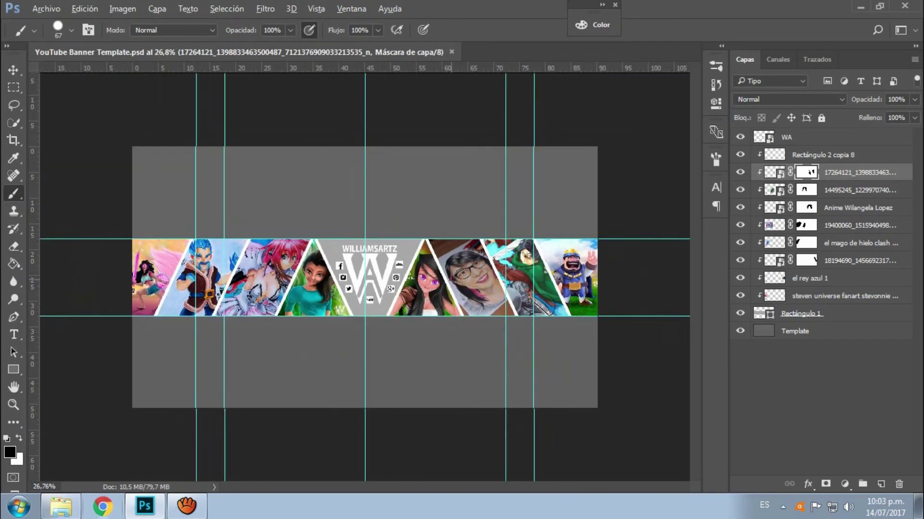
alt+scroll(364, 278, up, 1)
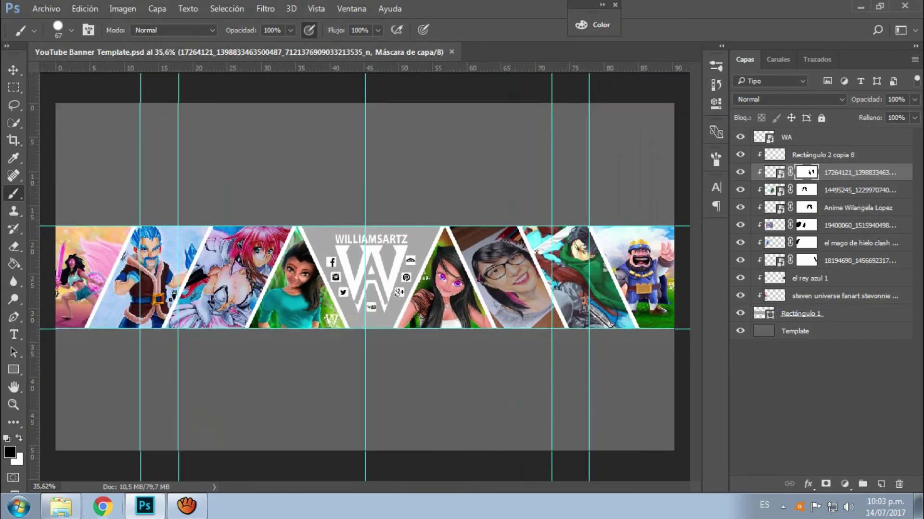
click(818, 313)
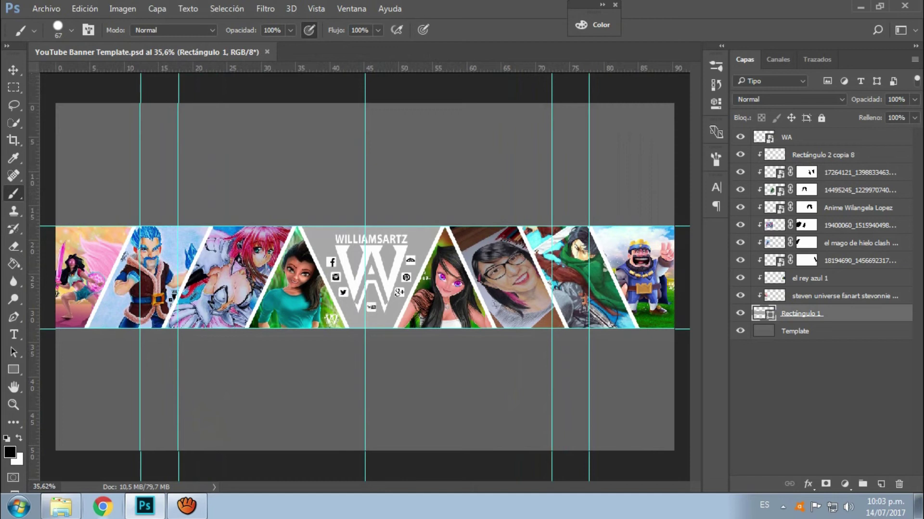
Change the Rectángulo 1 fill colour to hex ffd0d0.
double_click(763, 313)
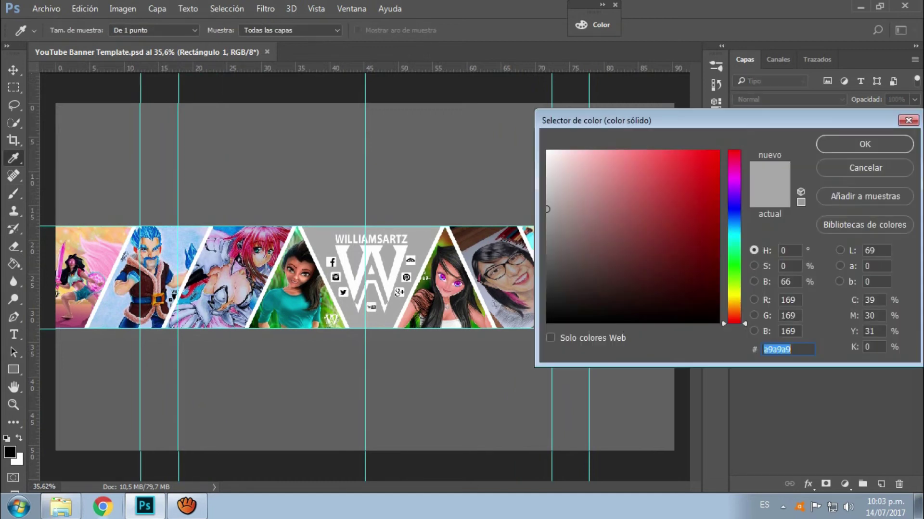
drag(547, 209, 547, 236)
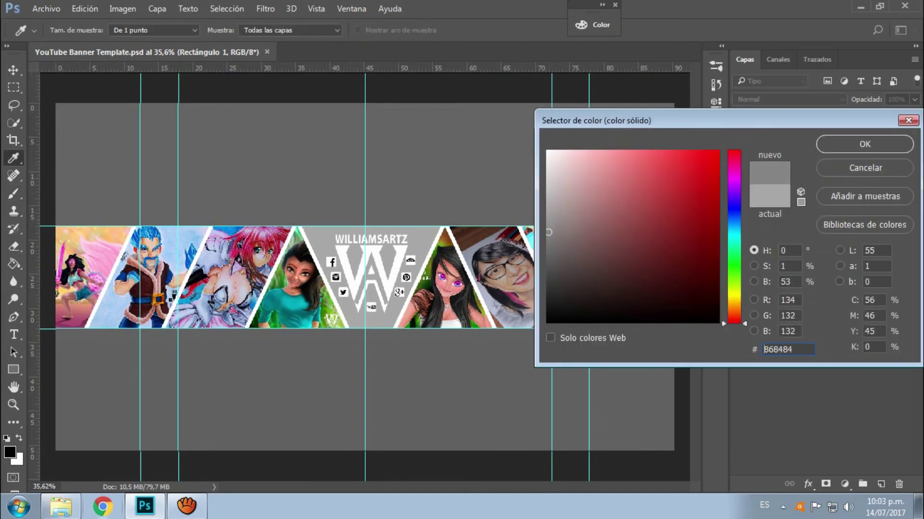
text(ffd0d0)
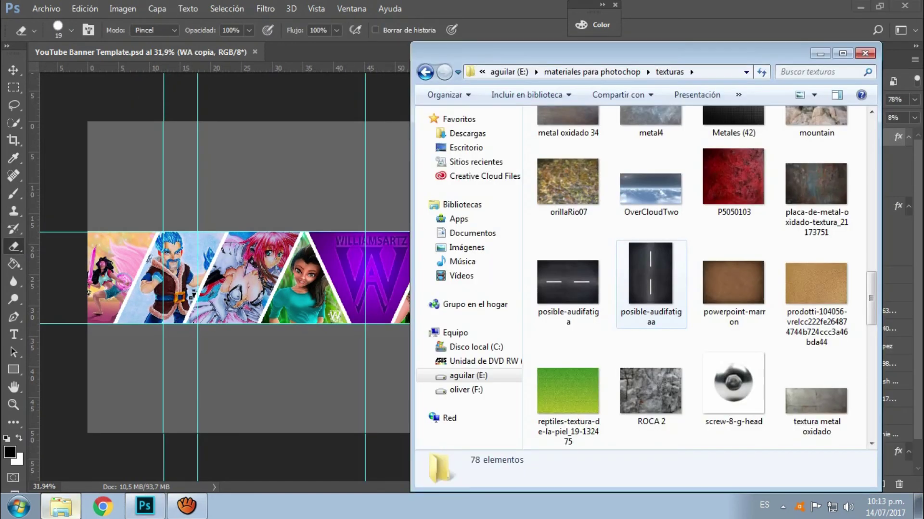
Browse the texturas folder, then return to the Photoshop banner.
scroll(651, 283, up, 3)
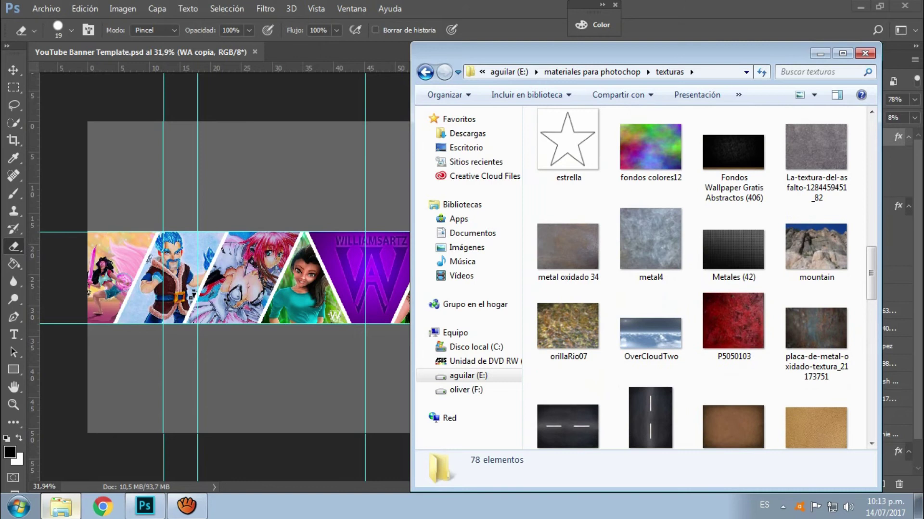
scroll(697, 279, up, 3)
key(alt+Tab)
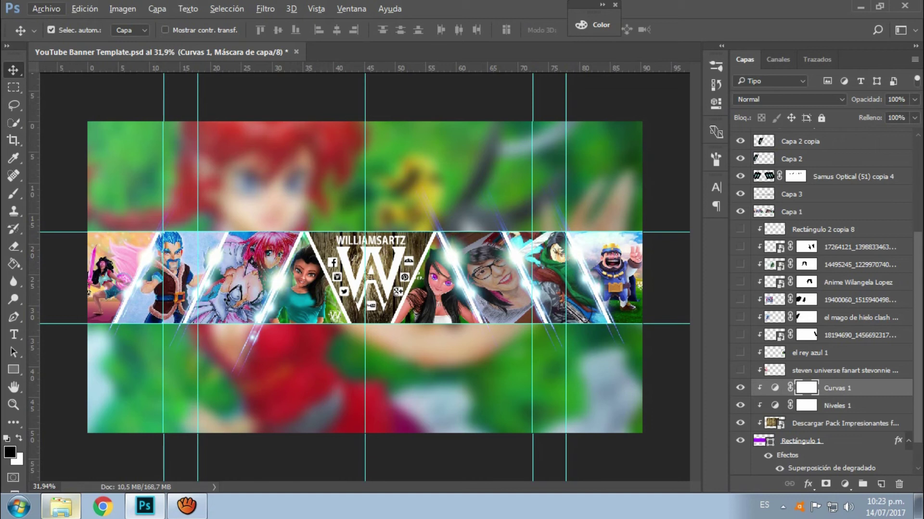
Show Rectángulo 2 copia 8 and copy its stripe pixels to a new Capa 4 above Capa 1.
click(740, 229)
click(823, 230)
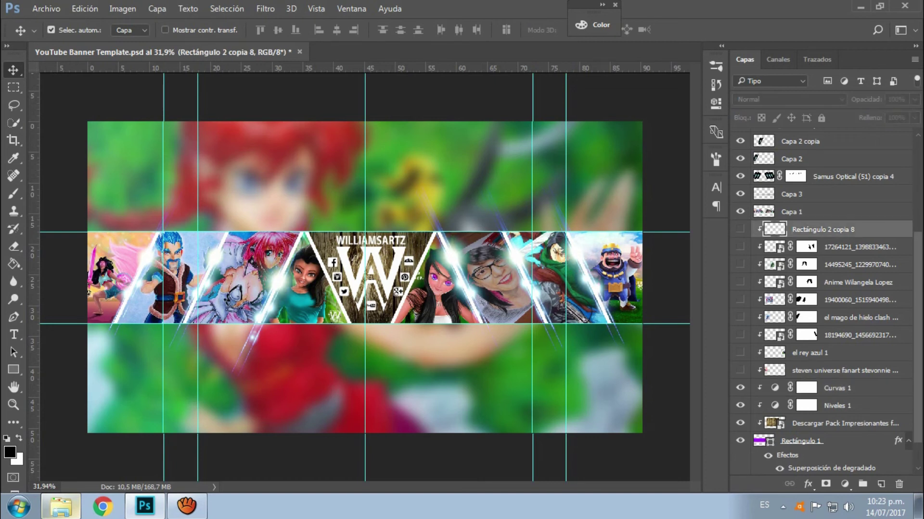
click(739, 229)
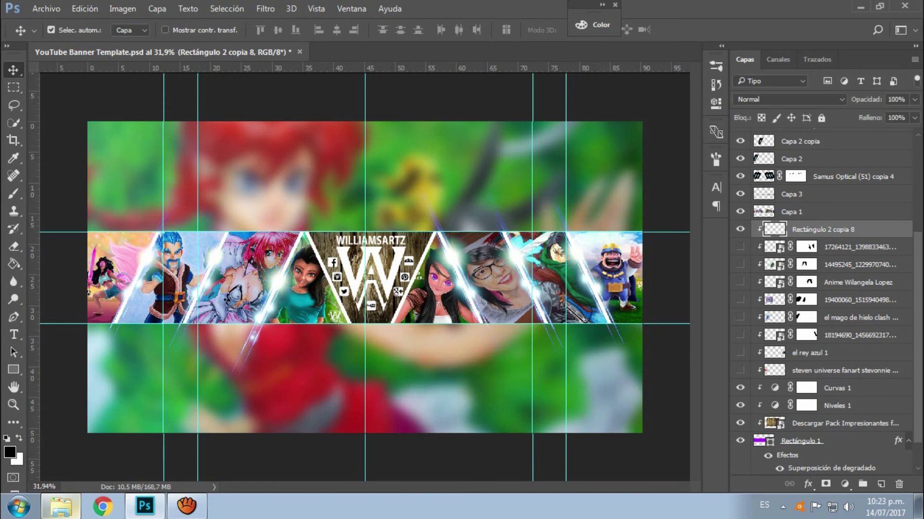
key(ctrl)
ctrl+click(774, 229)
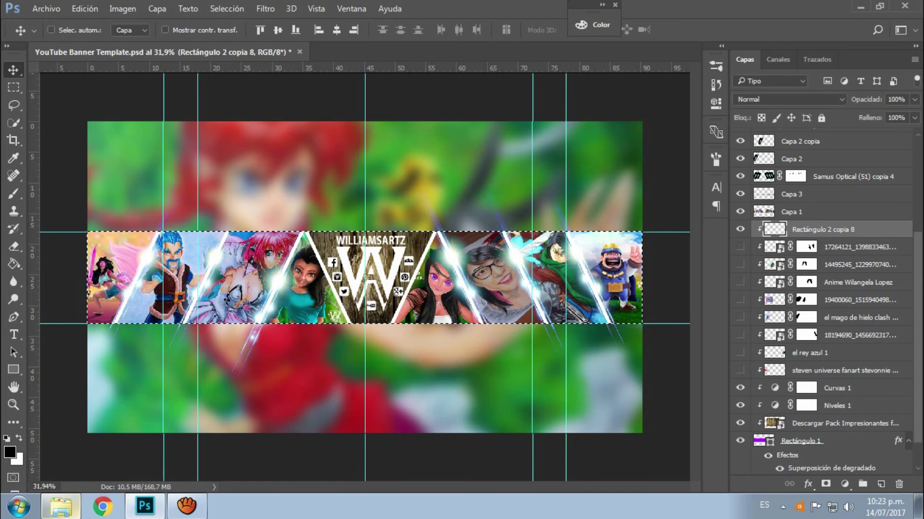
key(ctrl+j)
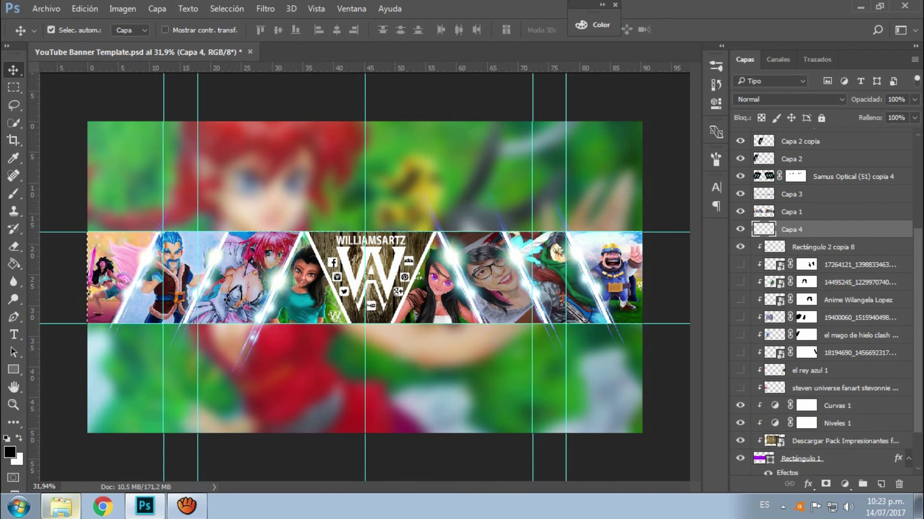
key(ctrl+bracketright)
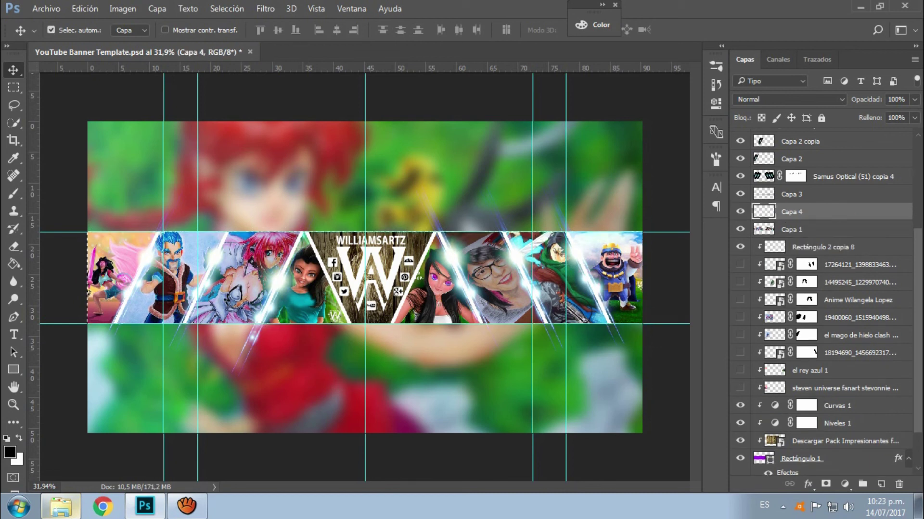
key(ctrl+u)
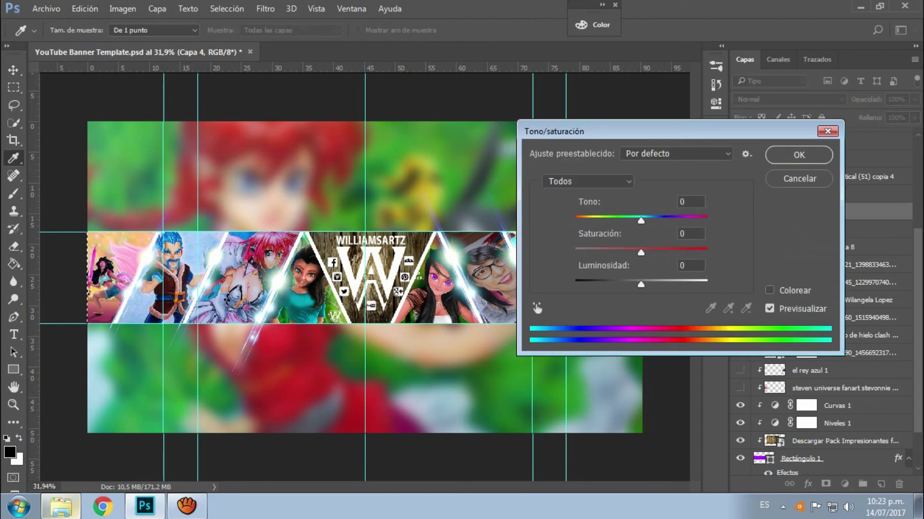
Colourise Capa 4 at hue 197, saturation 100, lightness -14.
drag(641, 284, 618, 284)
drag(641, 253, 649, 252)
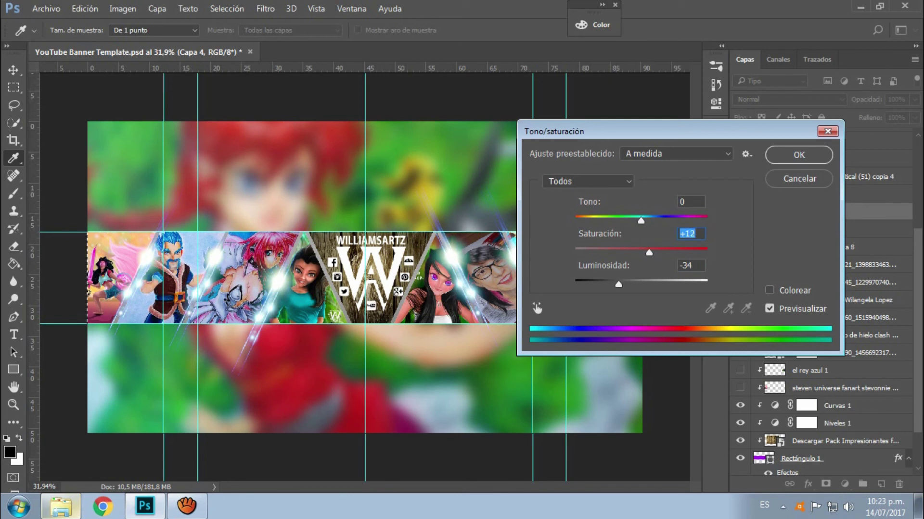
click(769, 291)
drag(608, 252, 708, 252)
mouse_move(576, 220)
mouse_down()
mouse_move(638, 221)
mouse_move(597, 221)
mouse_up()
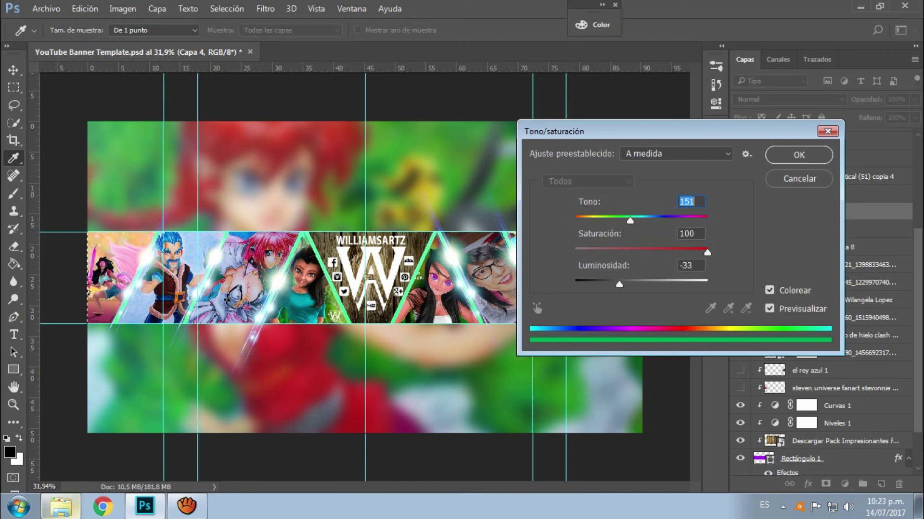
drag(625, 131, 770, 82)
drag(763, 235, 776, 235)
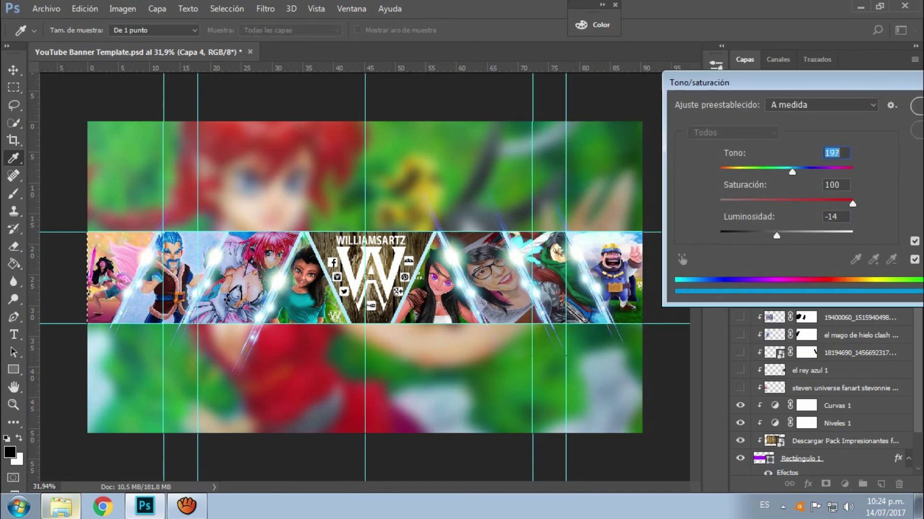
key(Escape)
key(alt)
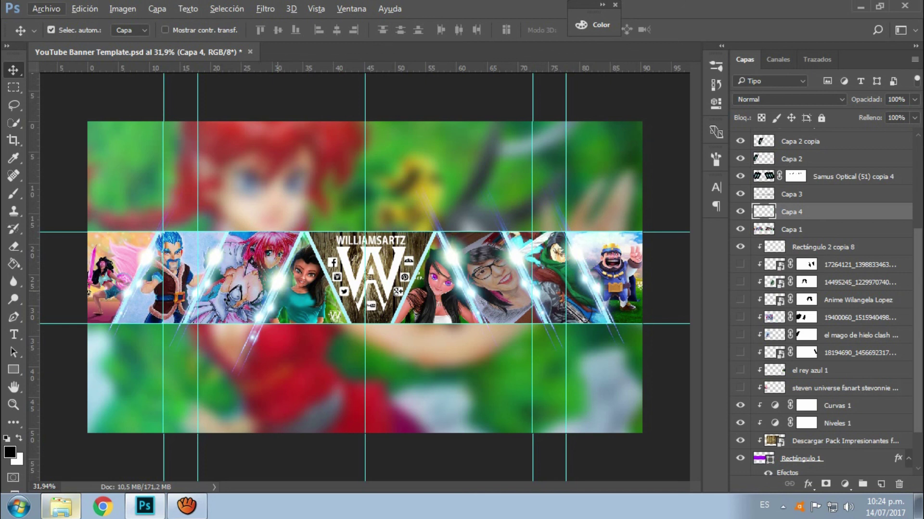
click(61, 506)
scroll(698, 288, up, 10)
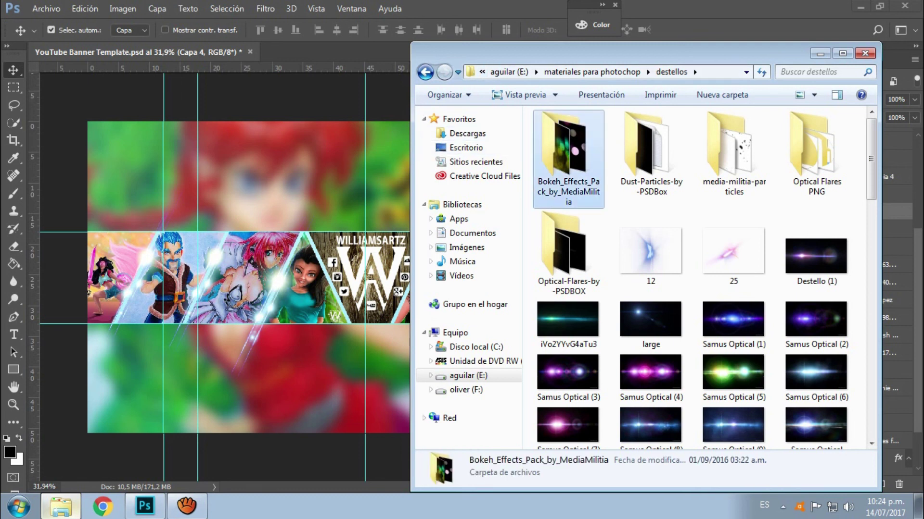
double_click(567, 154)
scroll(567, 154, down, 5)
scroll(567, 154, down, 2)
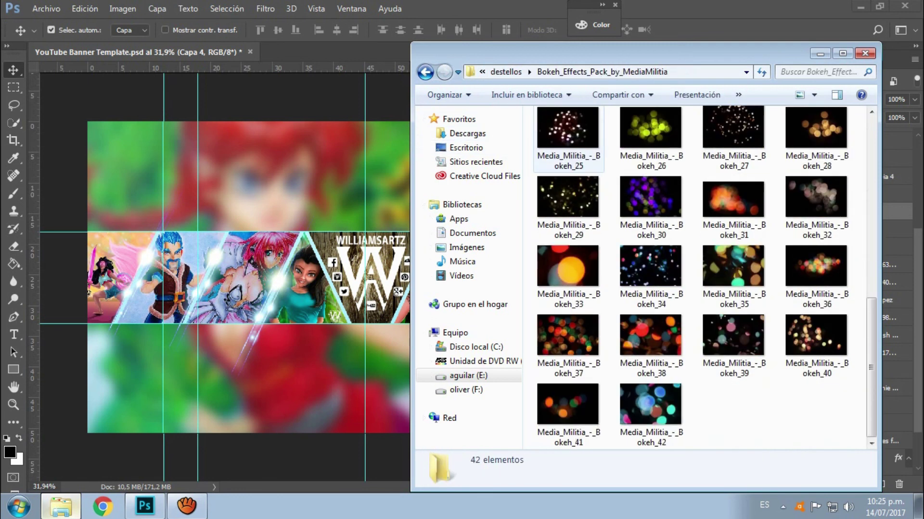
click(425, 72)
key(Return)
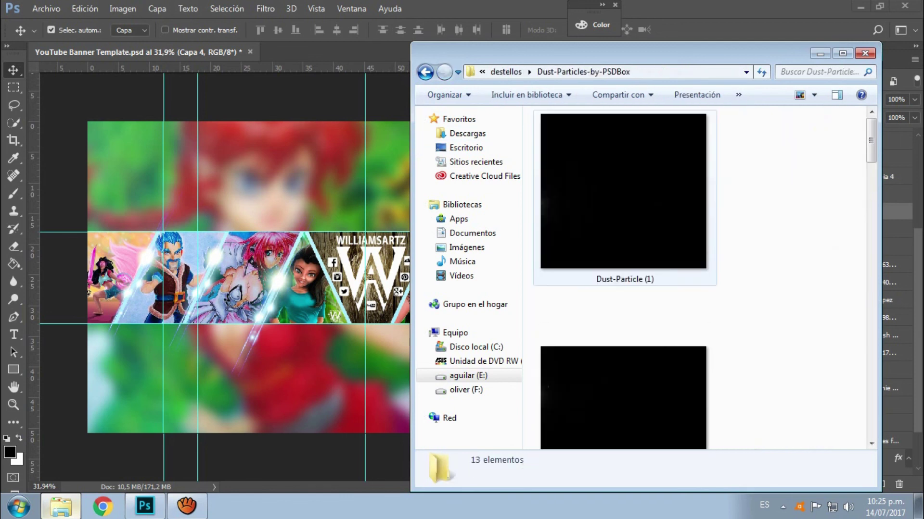
scroll(625, 279, down, 2)
scroll(625, 279, down, 2)
click(425, 72)
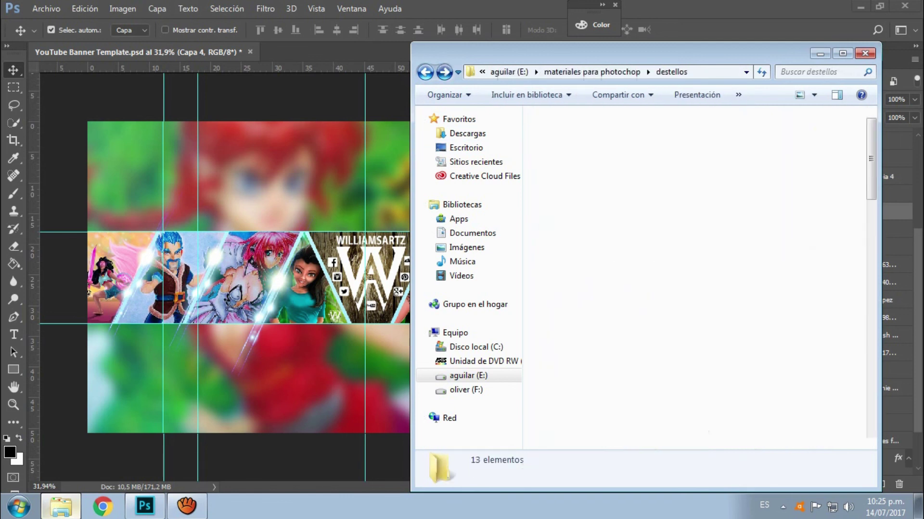
double_click(735, 153)
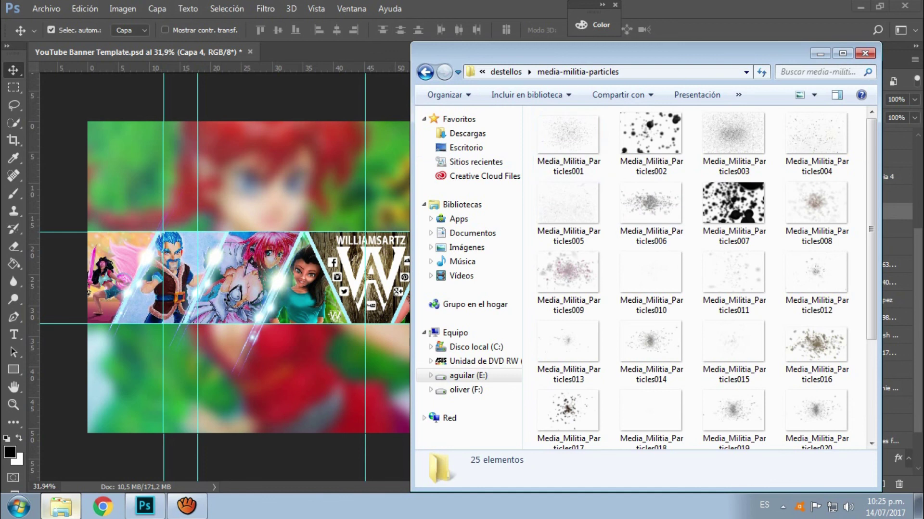
click(425, 72)
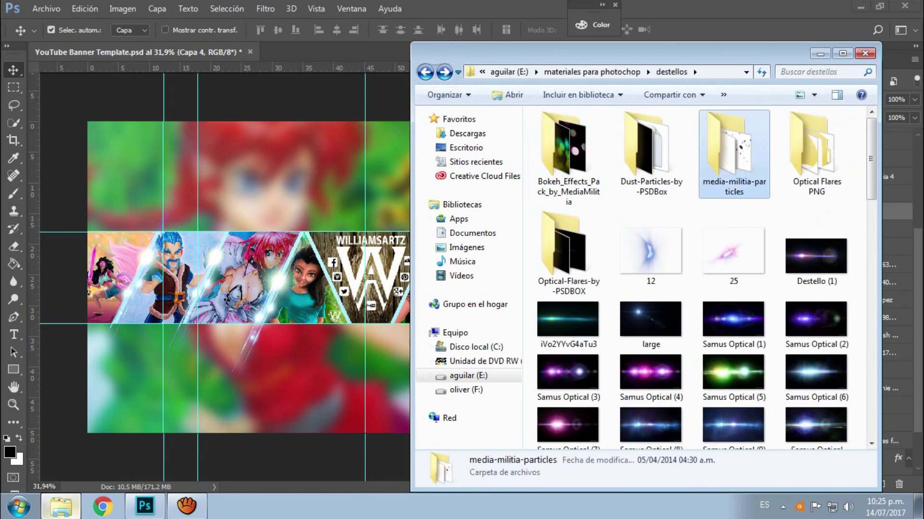
double_click(816, 149)
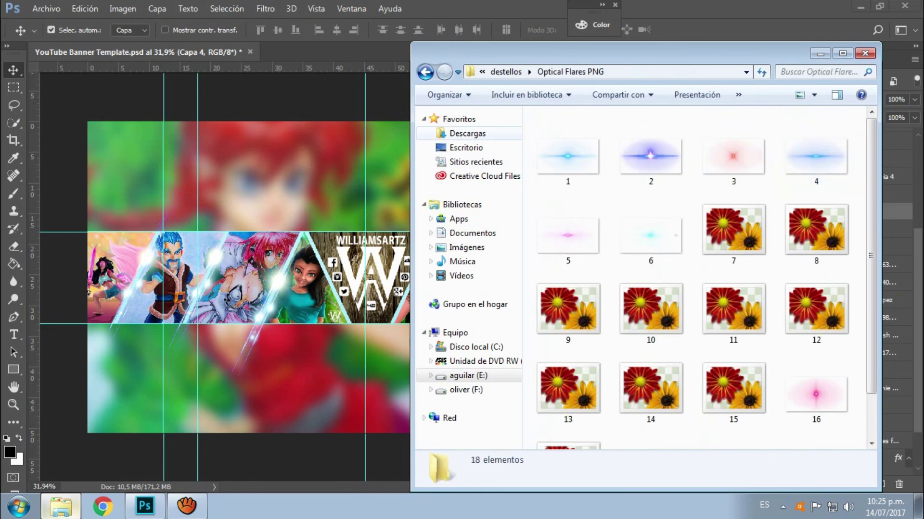
key(BackSpace)
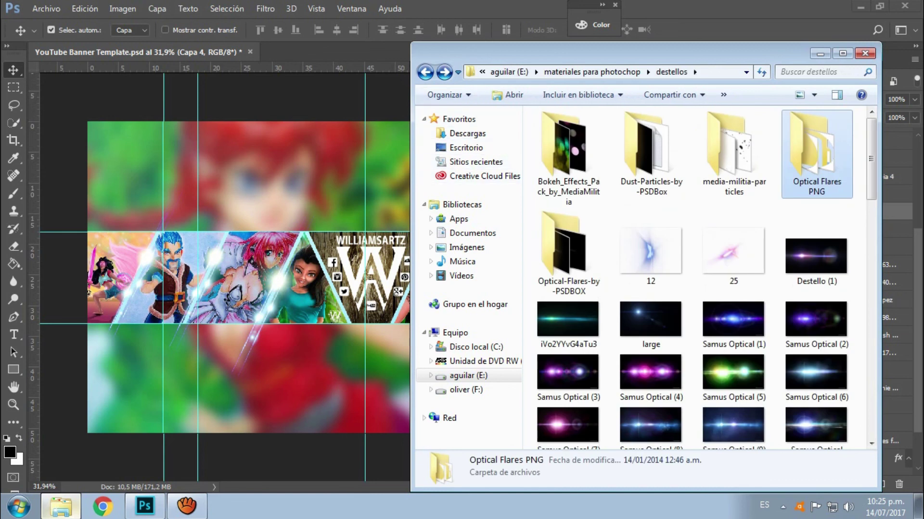
key(BackSpace)
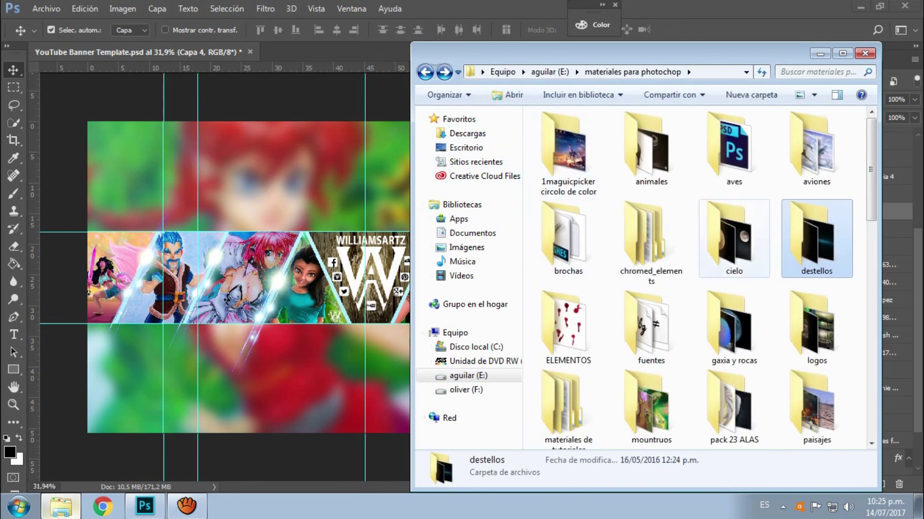
click(328, 265)
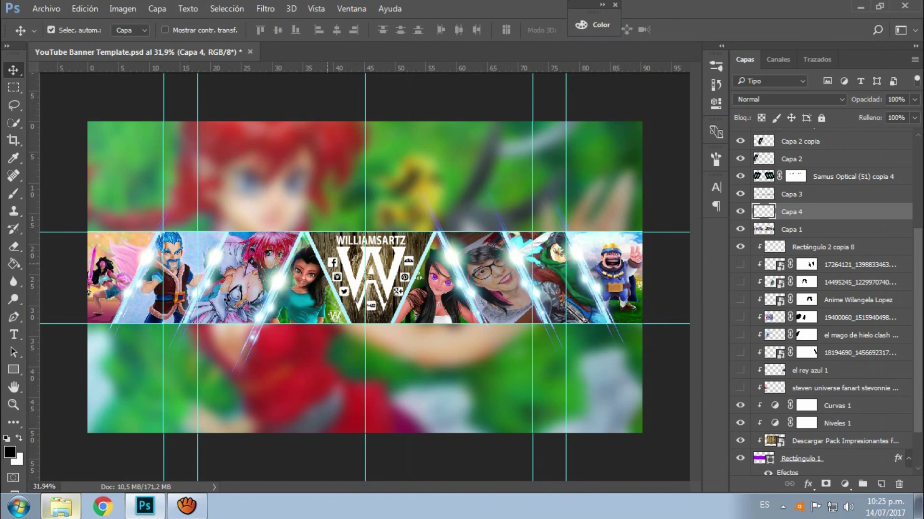